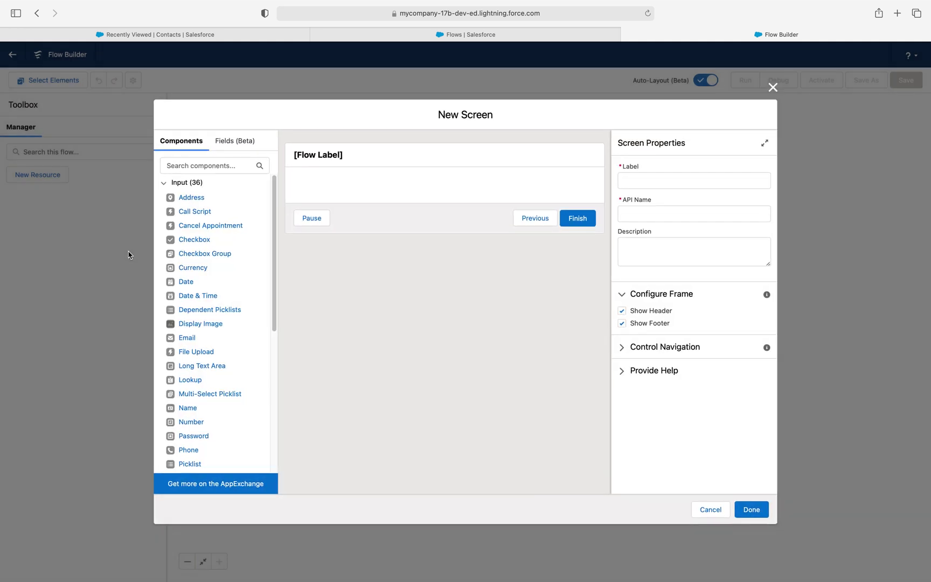
Label the new screen Contact Details with the API name Contact_Details.
left_click(653, 174)
type("Contact Details")
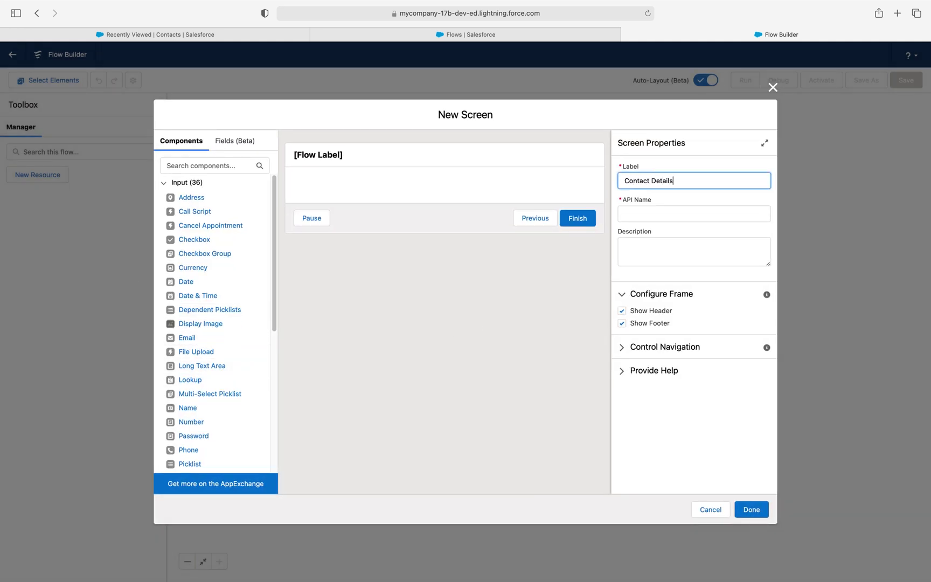
key("Tab")
left_click(479, 312)
Add a Text component labelled Last Name to the Contact Details screen and make it required.
scroll(209, 360, "down", 5)
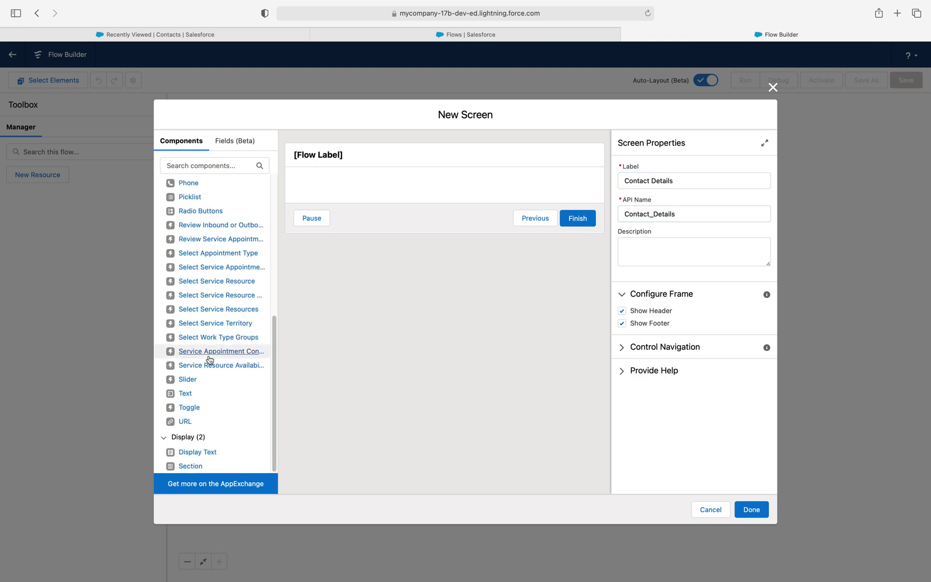
left_click_drag(193, 396, 394, 181)
left_click_drag(184, 406, 366, 184)
left_click(636, 183)
type("Last Name")
key("Tab")
left_click(623, 234)
left_click(456, 320)
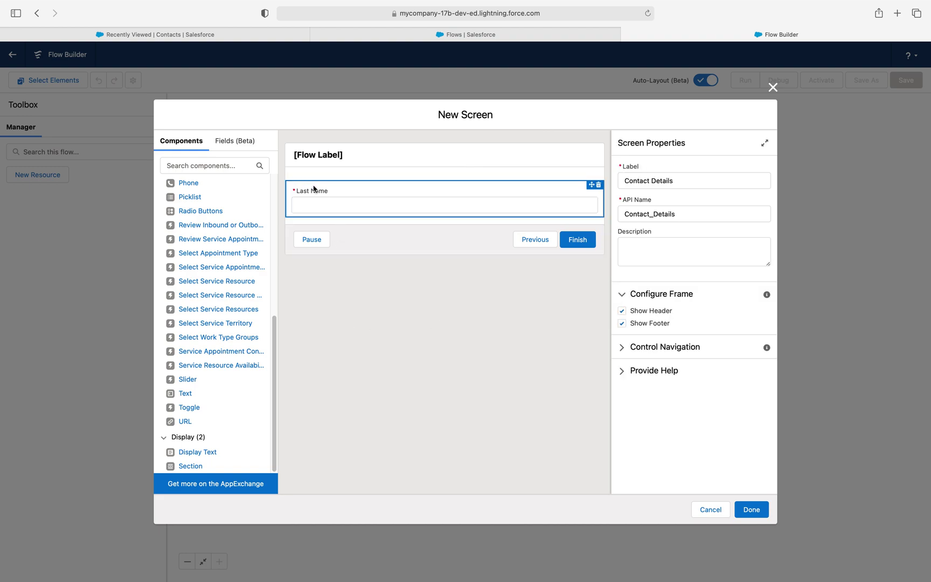
Add a Toggle component below Last Name and label it "Do you have any files to upload ?".
left_click_drag(191, 407, 338, 218)
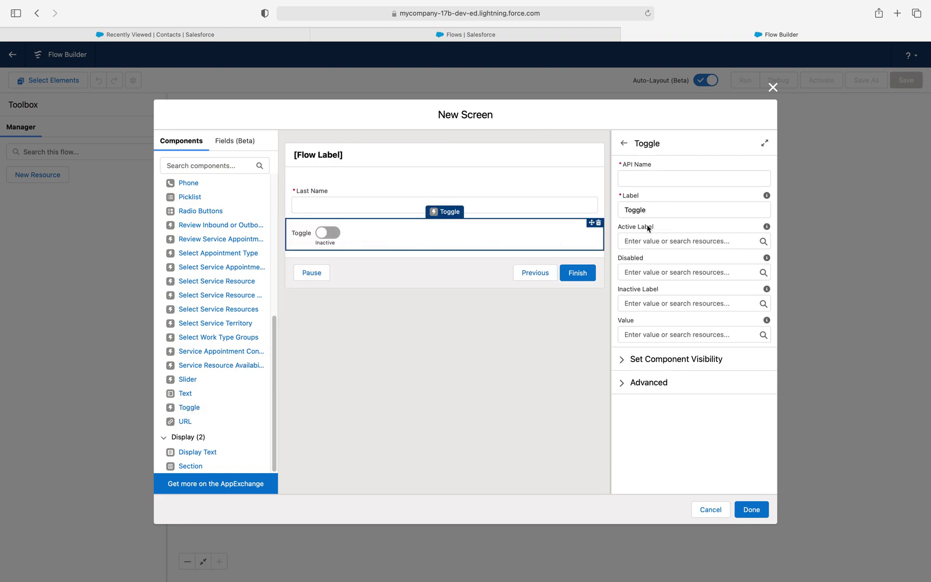
left_click_drag(650, 210, 620, 210)
type("Do you have any files to uplao")
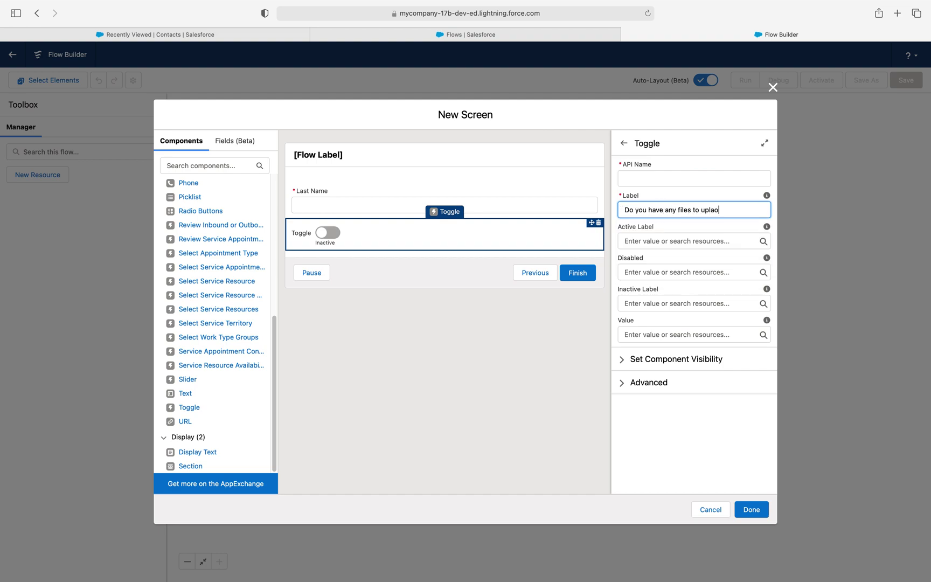
key("BackSpace")
key("BackSpace")
type("oad ?")
Set the toggle's API name to IsAttachmentAvailable and finish the Contact Details screen.
left_click(647, 176)
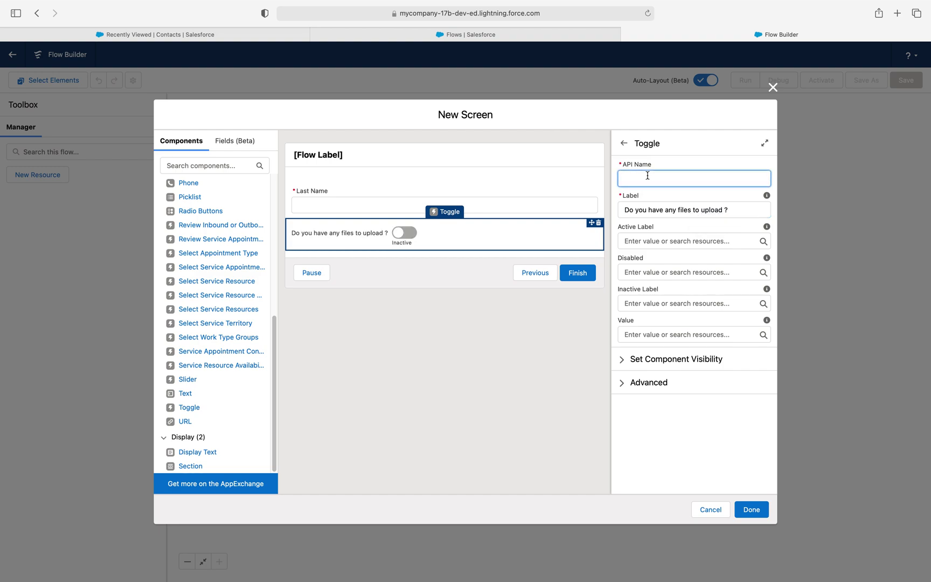
type("IsAttachmentAvailable")
left_click(755, 511)
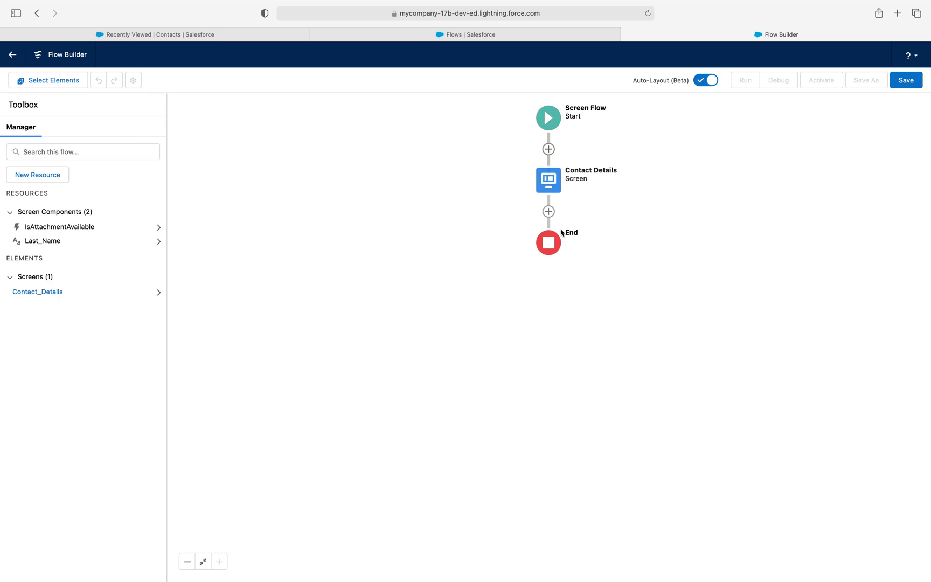
Add a Create Records element after the Contact Details screen, labelled Create Contact with the API name Create_Contact.
left_click(549, 211)
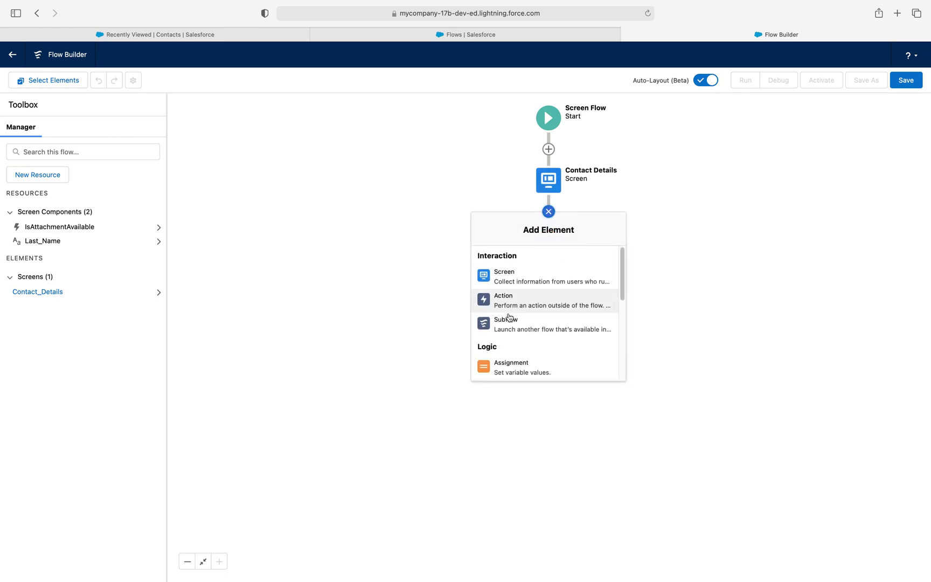
scroll(507, 323, "down", 5)
left_click(514, 302)
left_click(286, 214)
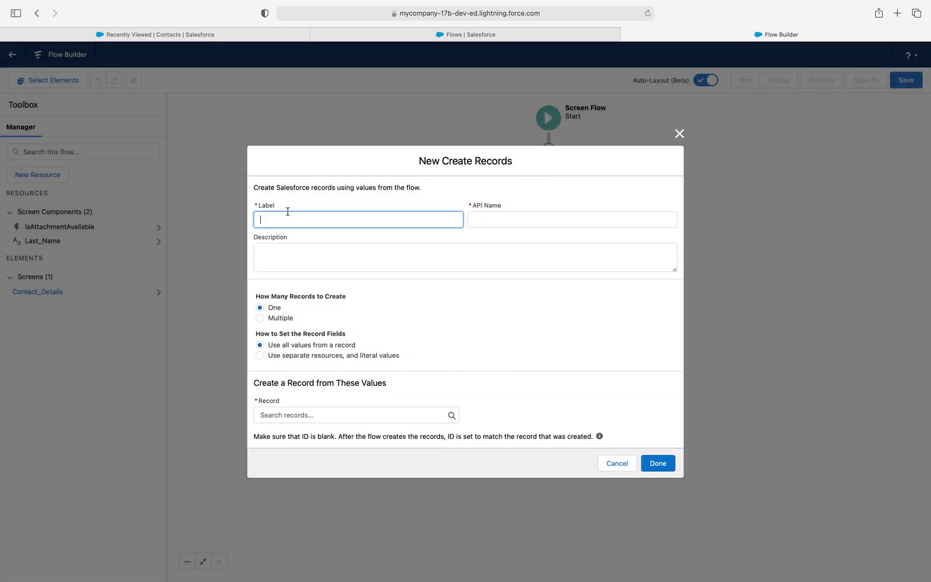
type("Create Contact")
key("Tab")
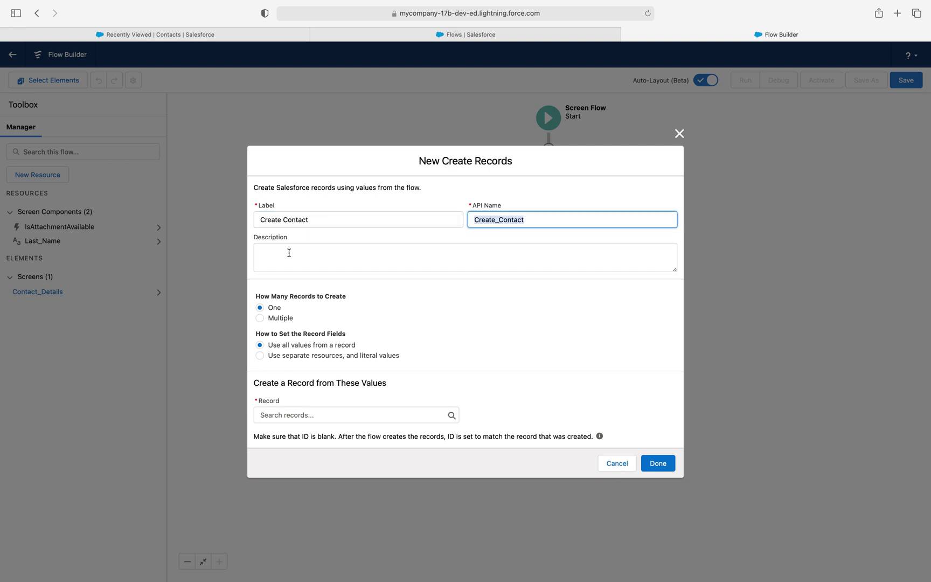
Set the record fields to use separate resources and literal values, and choose Contact as the object.
left_click(300, 355)
left_click(284, 419)
type("contact")
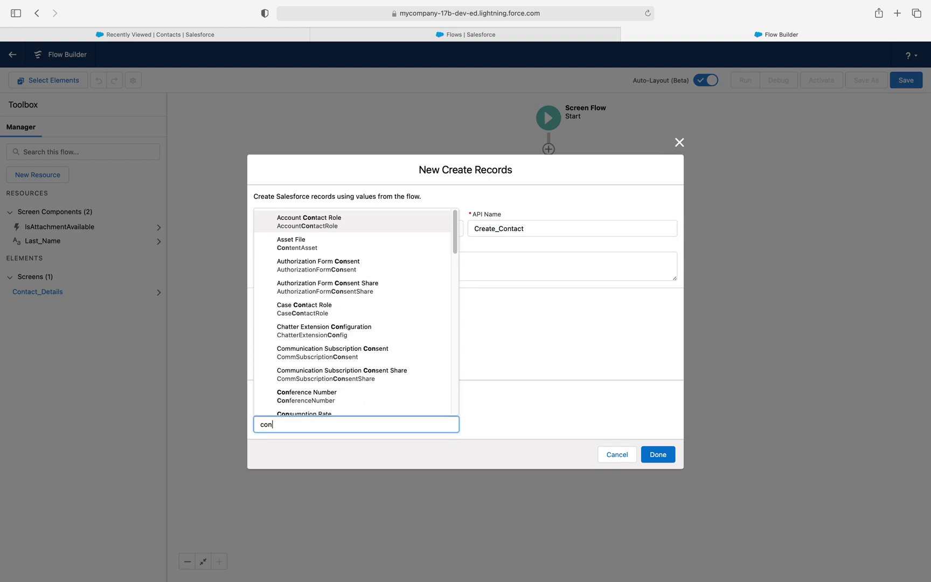
left_click(295, 261)
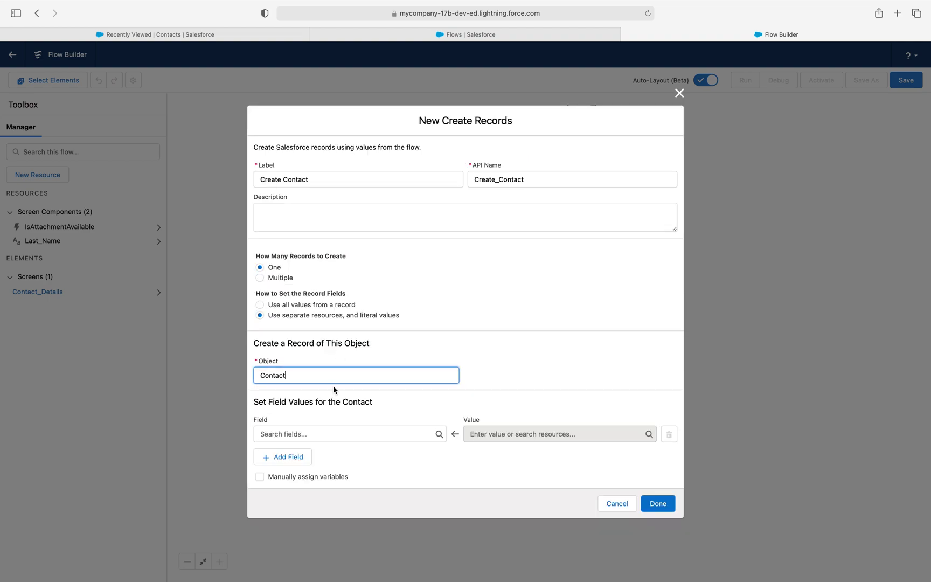
Map the contact's LastName field to the Last_Name screen component.
left_click(300, 434)
type("lastname")
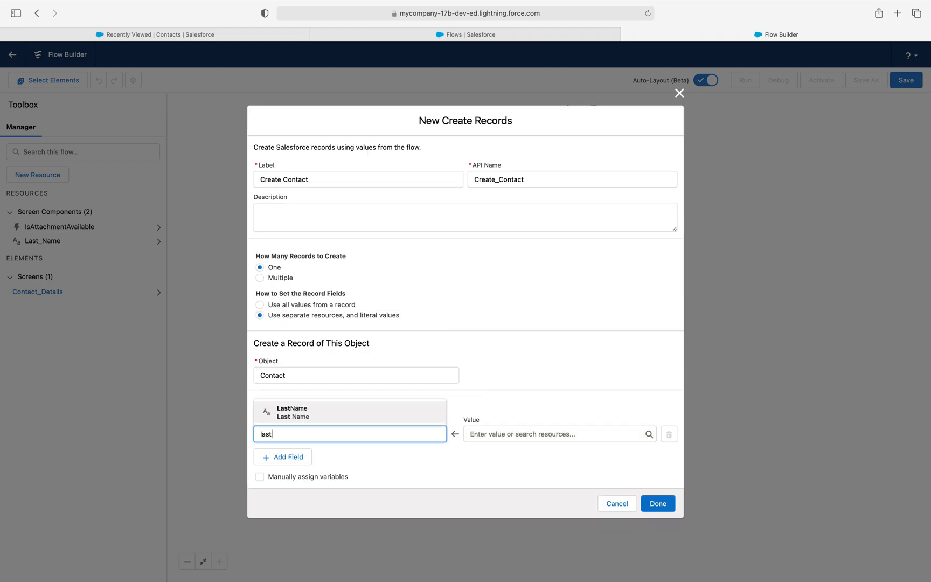
left_click(334, 414)
left_click(500, 434)
type("last ")
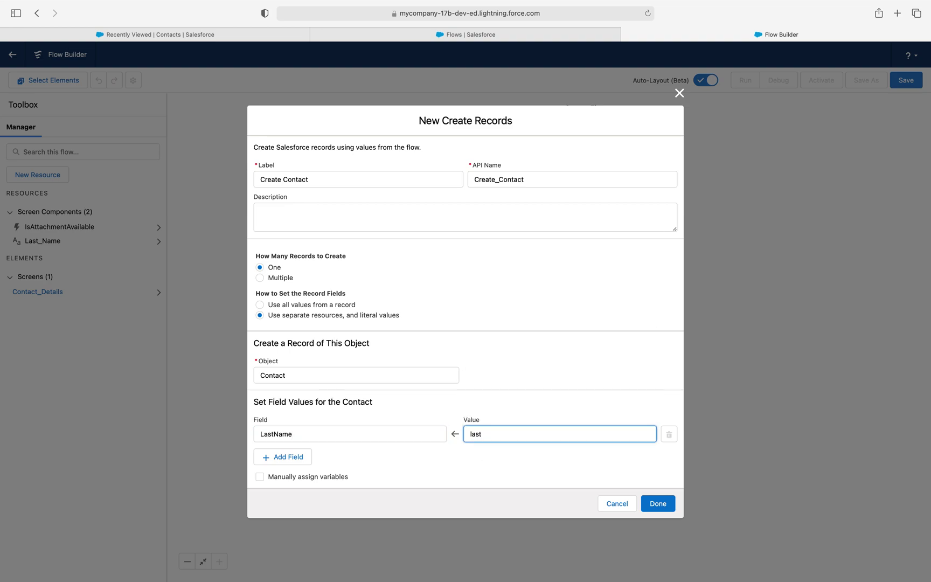
type("n")
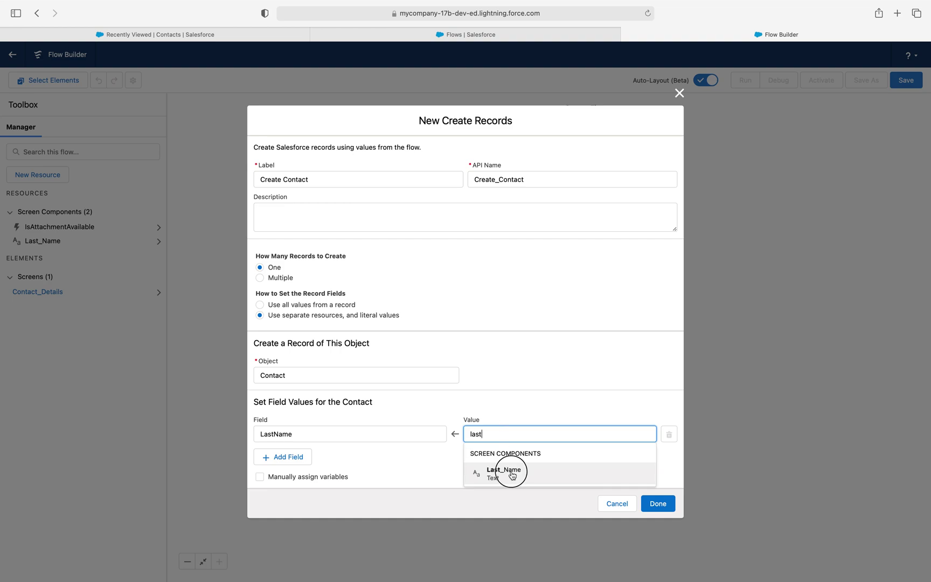
left_click(505, 471)
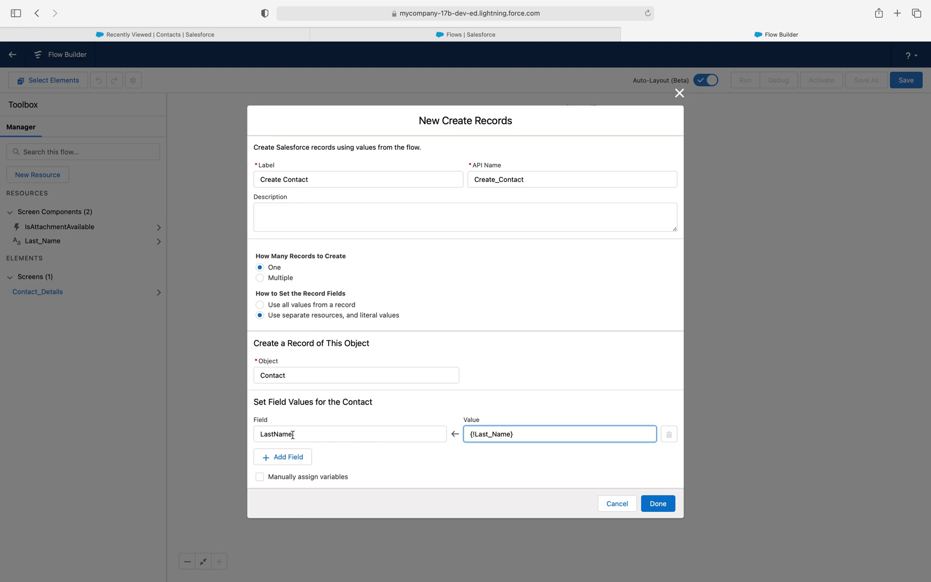
Enable manual variable assignment, store the contact ID in a new Text variable named contactId, and finish the Create Contact element.
left_click(261, 478)
left_click(341, 500)
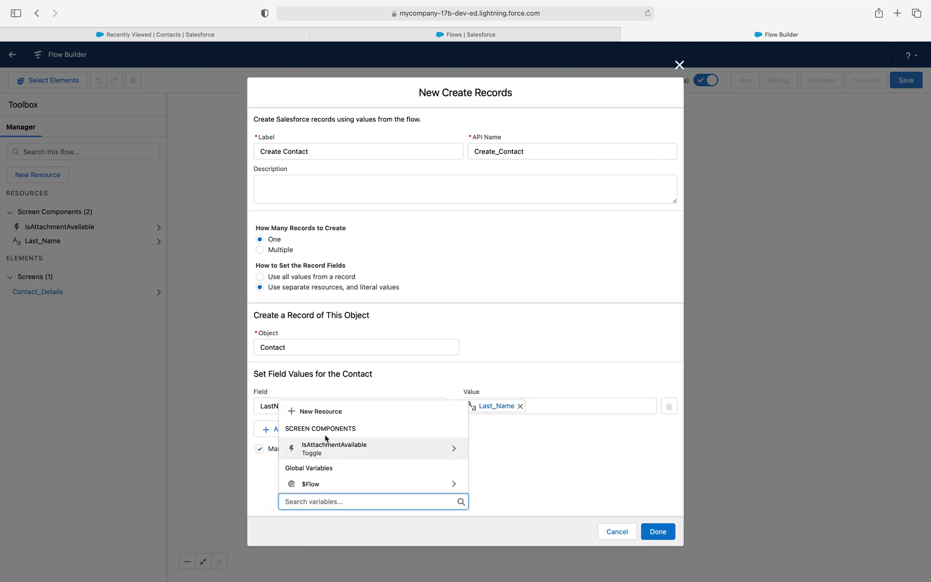
left_click(323, 411)
left_click(306, 277)
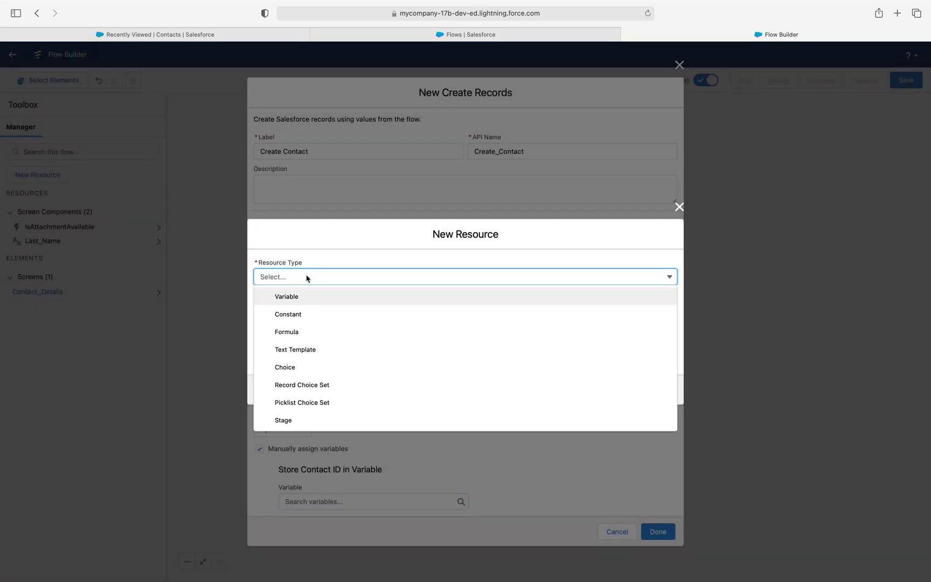
left_click(305, 297)
left_click(303, 296)
type("contactId")
key("Tab")
left_click(316, 376)
left_click(301, 400)
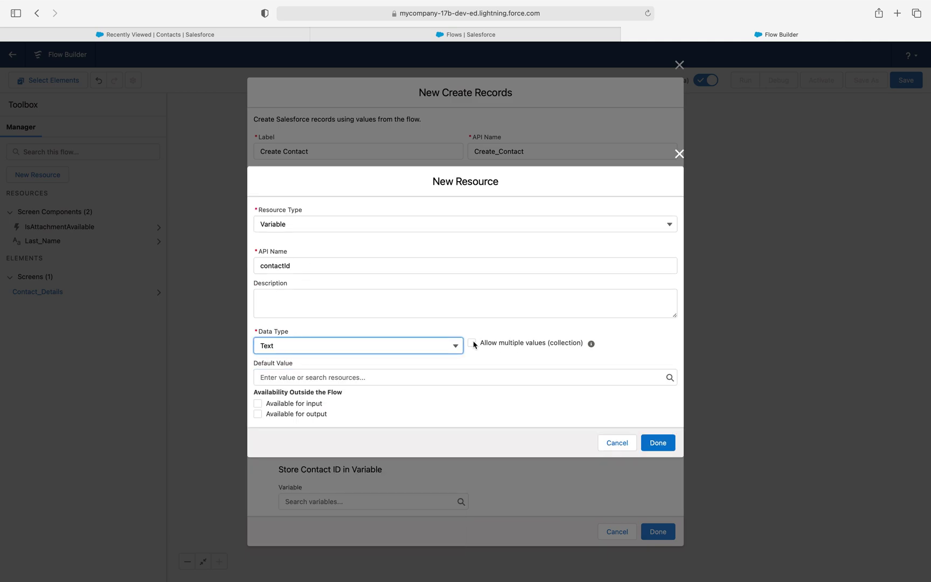
left_click(660, 443)
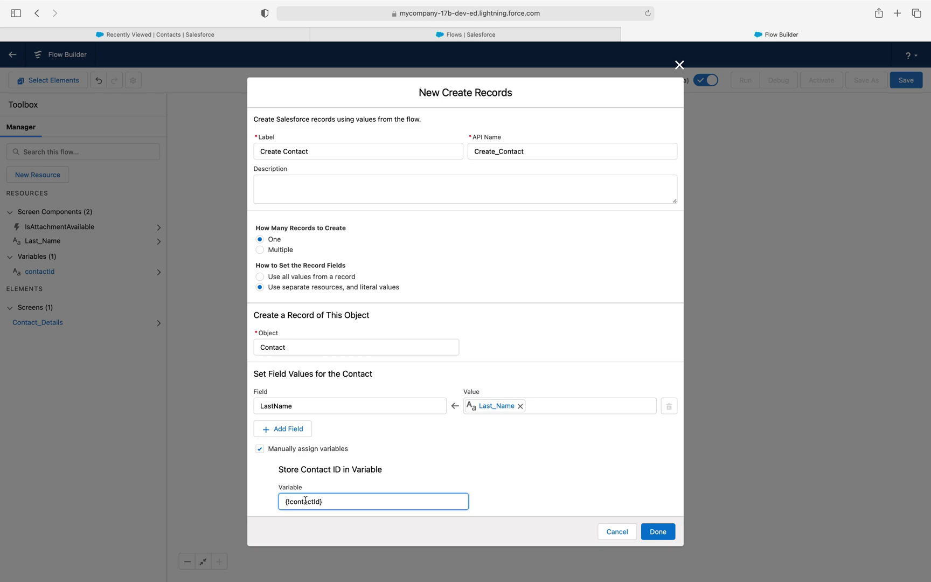
left_click(658, 530)
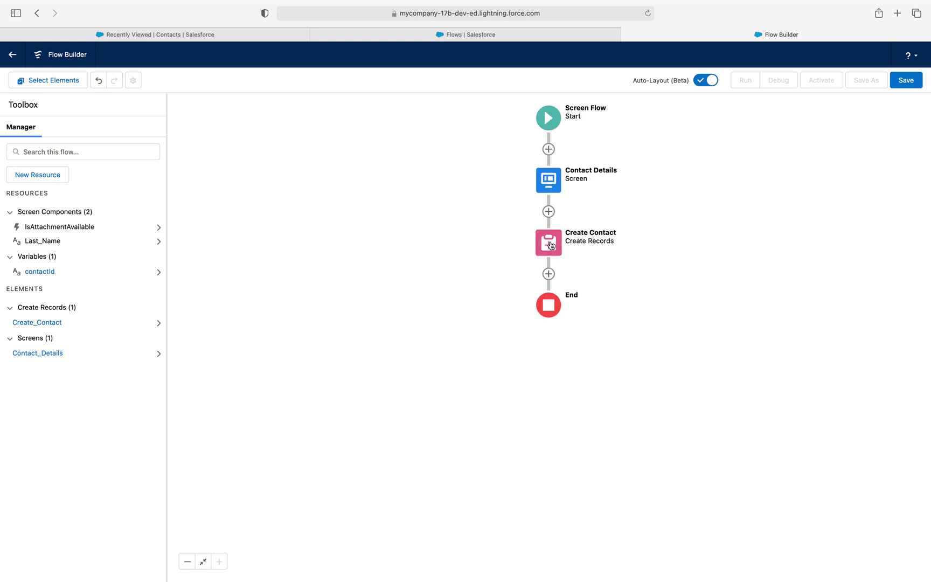
Add a Decision element after Create Contact.
left_click(548, 273)
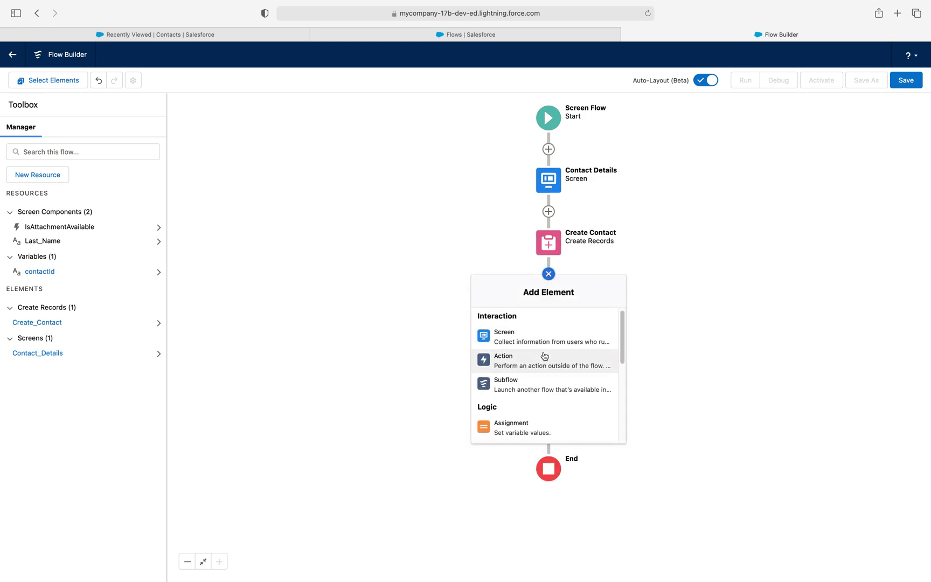
scroll(539, 410, "down", 2)
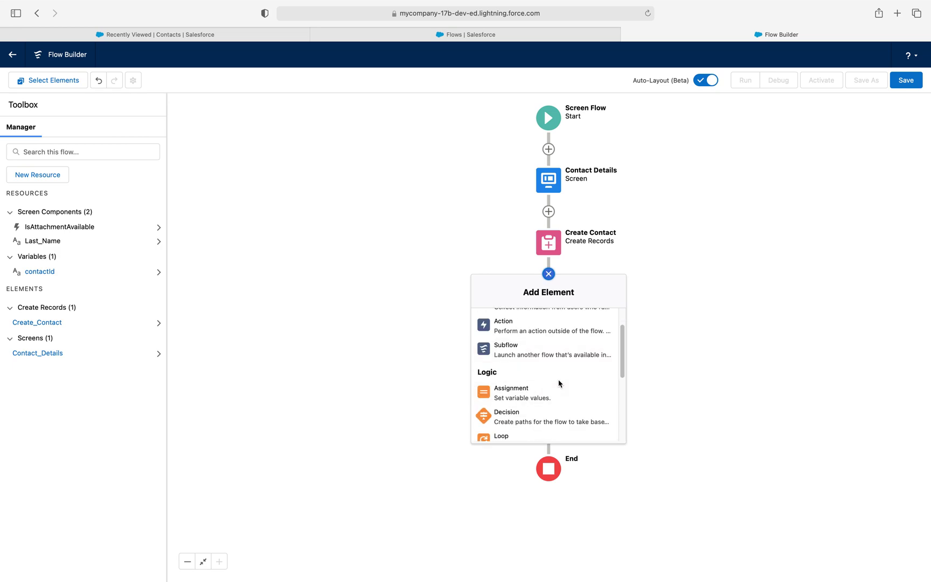
left_click(536, 415)
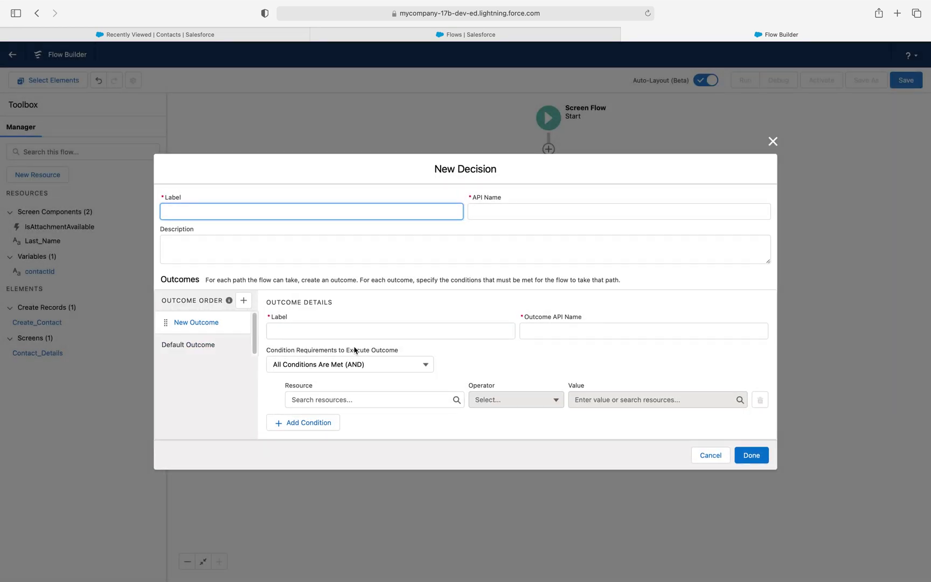
Set the outcome's condition so that the IsAttachmentAvailable toggle's value equals the global constant True.
left_click(357, 399)
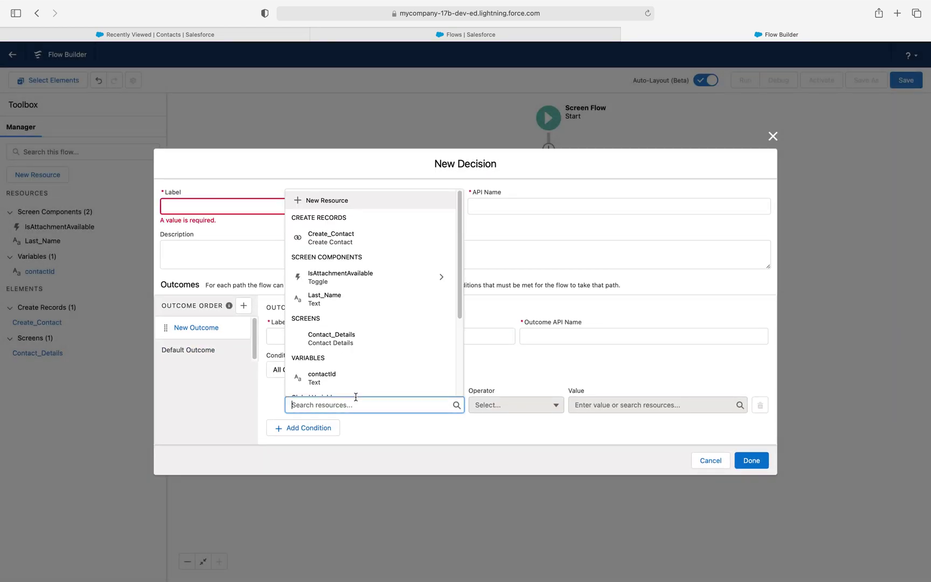
left_click(343, 285)
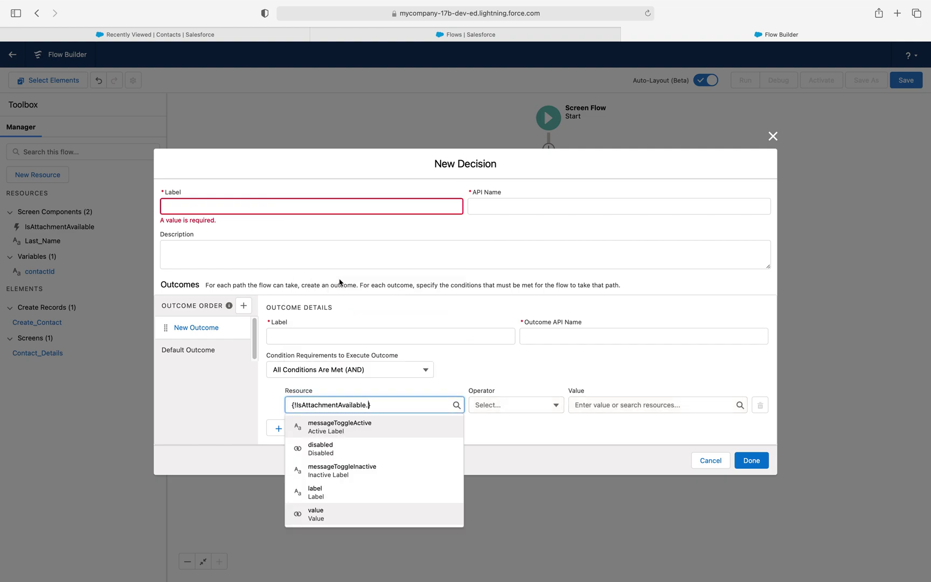
left_click(338, 516)
left_click(609, 405)
type("true")
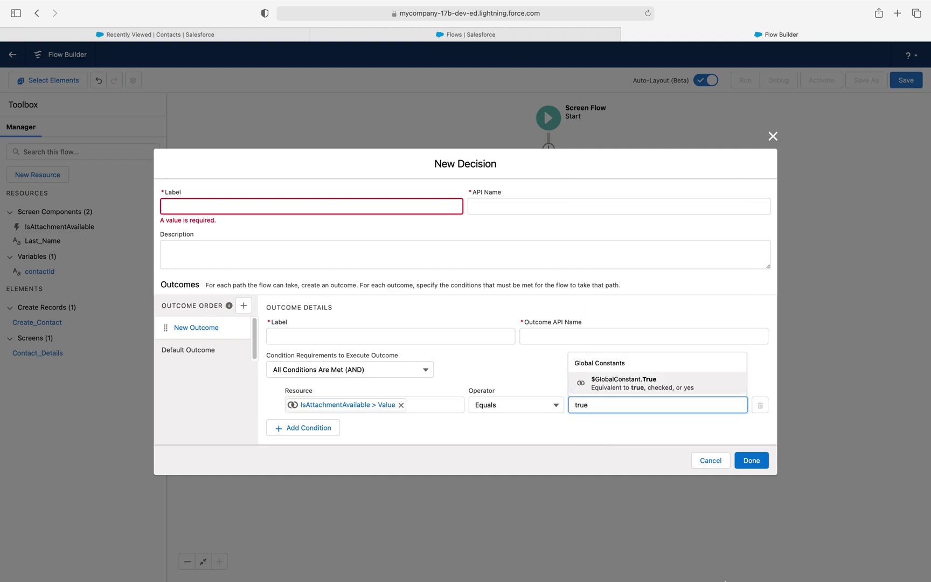
left_click(689, 389)
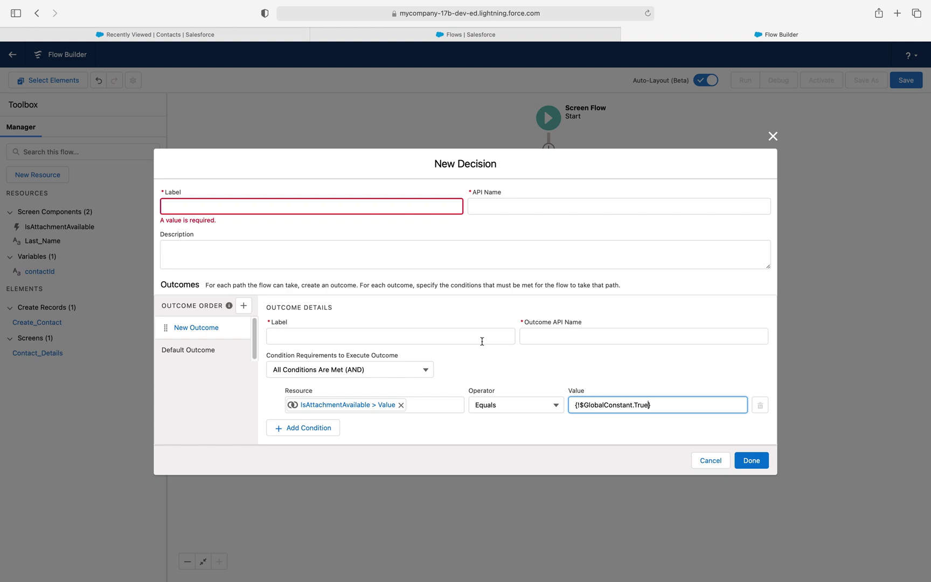
Label the decision "Check if user has files to upload".
left_click(232, 202)
type("Check if user has files to uplaod")
key("Tab")
Label the decision's outcome Files Exist with the API name Files_Exist and finish the decision.
left_click(274, 331)
type("File")
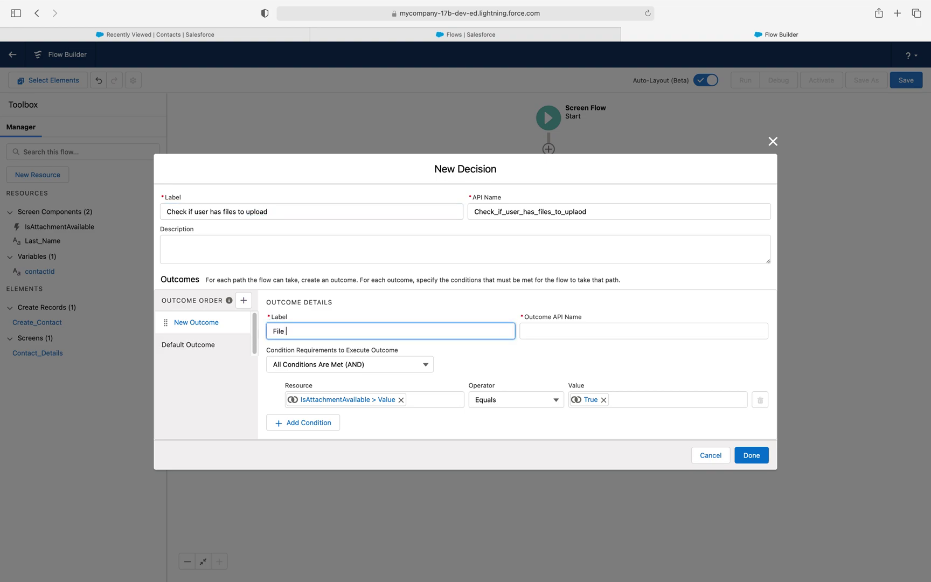
type("s Exist")
key("Tab")
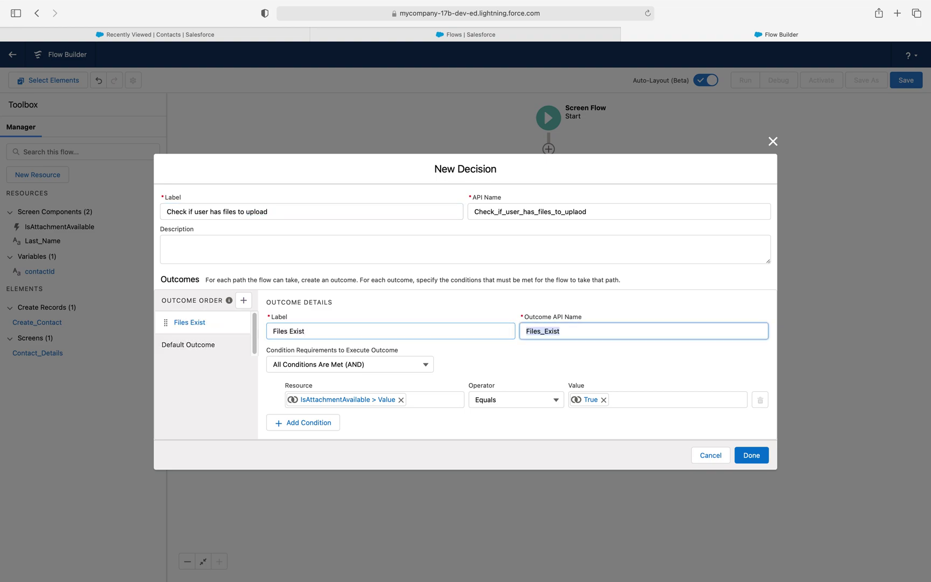
left_click(752, 455)
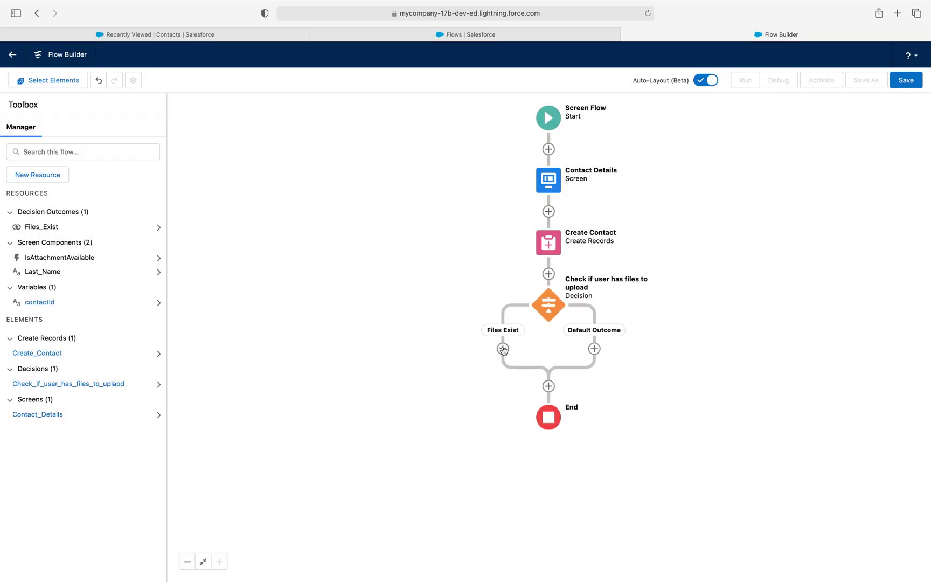
Add a Screen element on the Files Exist path and place a File Upload component on it.
left_click(502, 348)
left_click(483, 409)
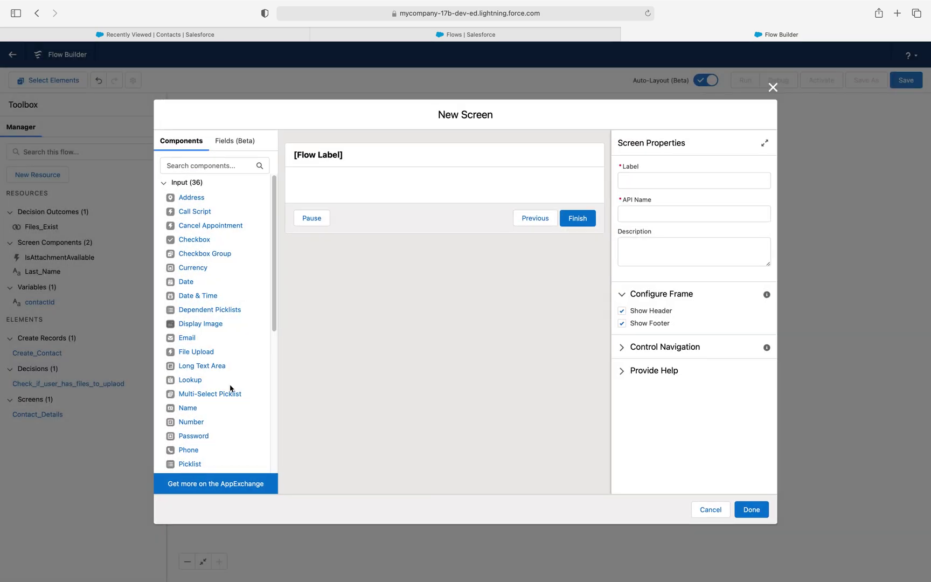
left_click_drag(196, 352, 374, 188)
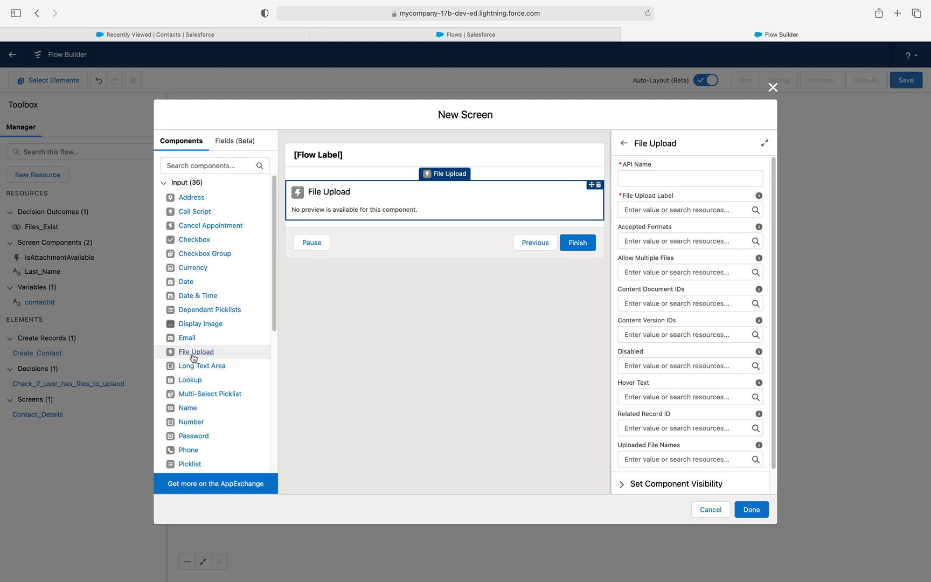
left_click_drag(186, 354, 557, 233)
Give the File Upload component the API name File and the label File.
left_click(660, 180)
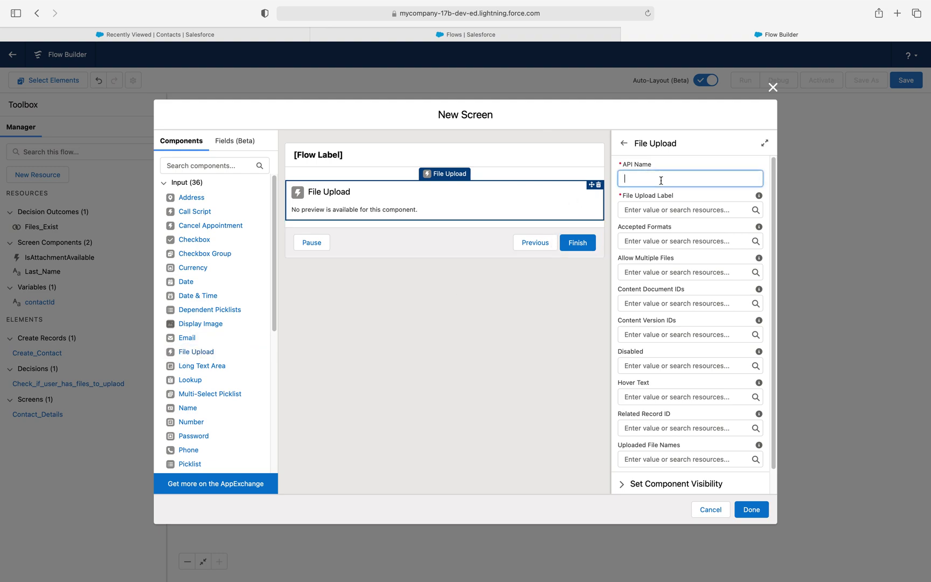
type("File")
left_click(690, 210)
type("Fil")
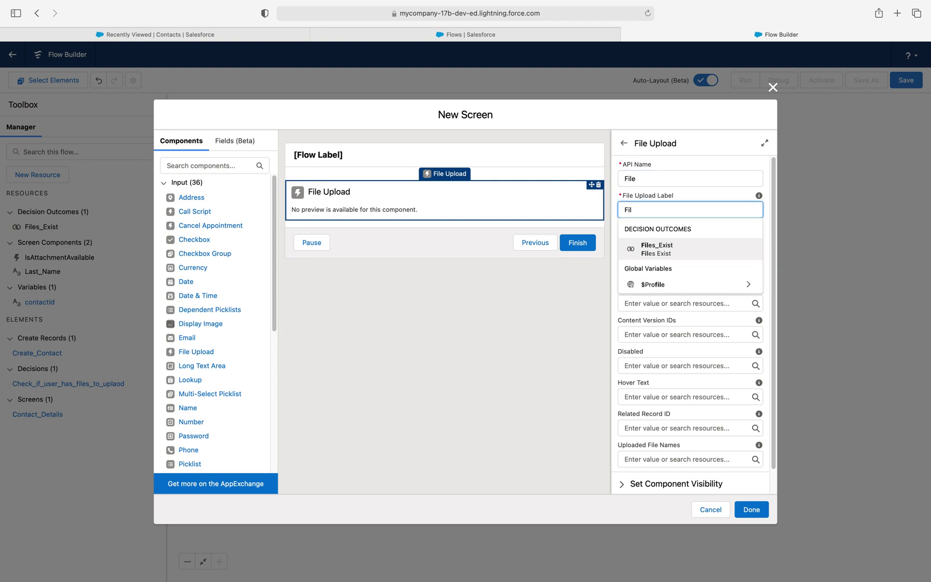
type("e")
left_click(594, 339)
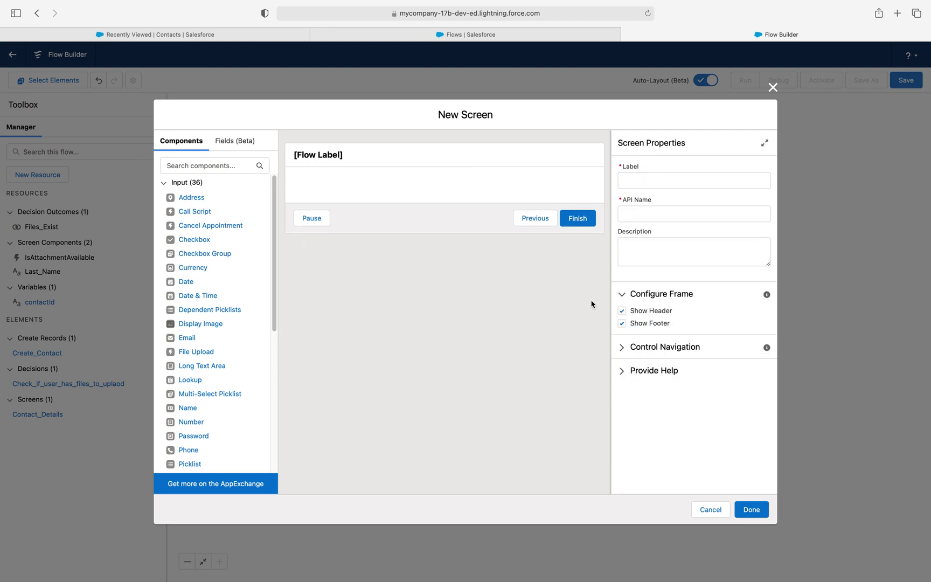
Set the File Upload component's Related Record ID to the Create_Contact record.
left_click(431, 214)
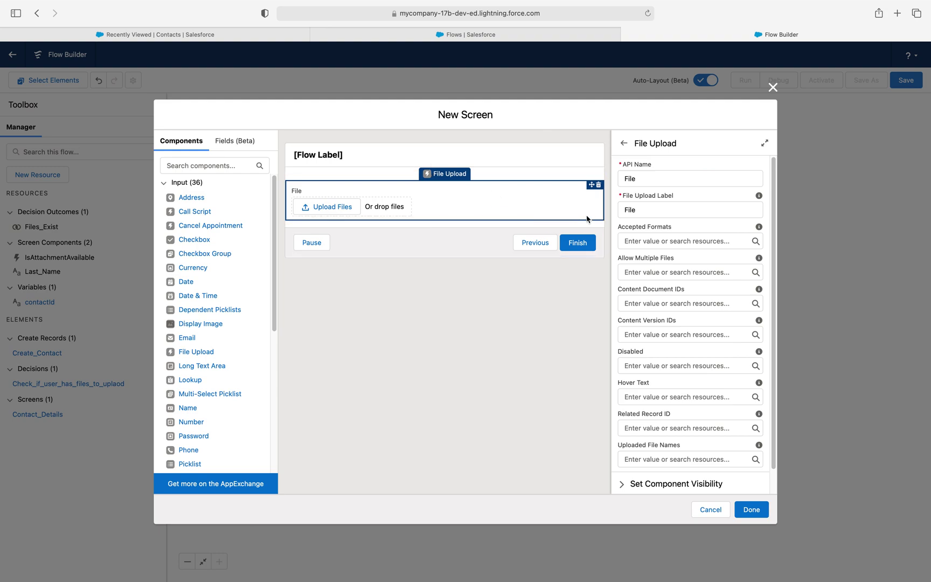
scroll(696, 247, "down", 1)
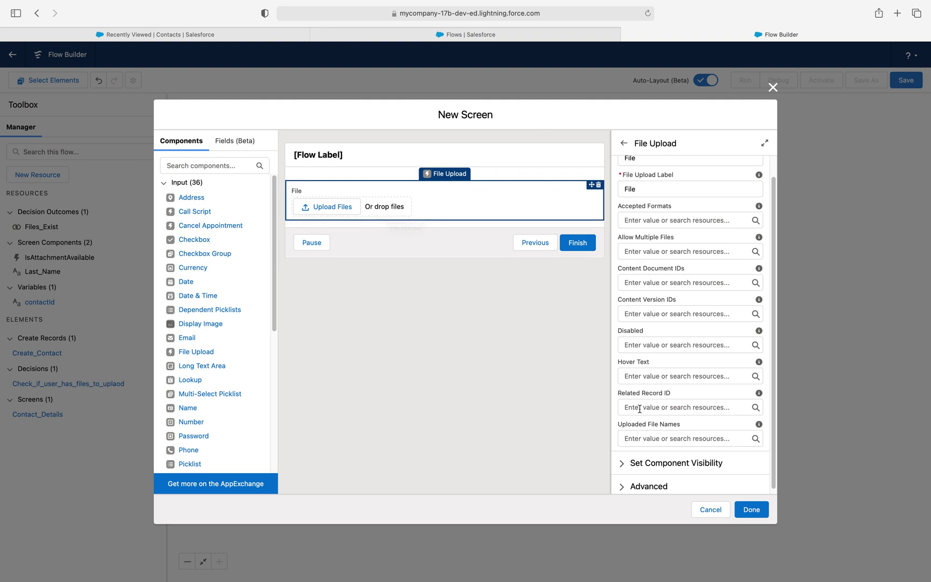
left_click(620, 395)
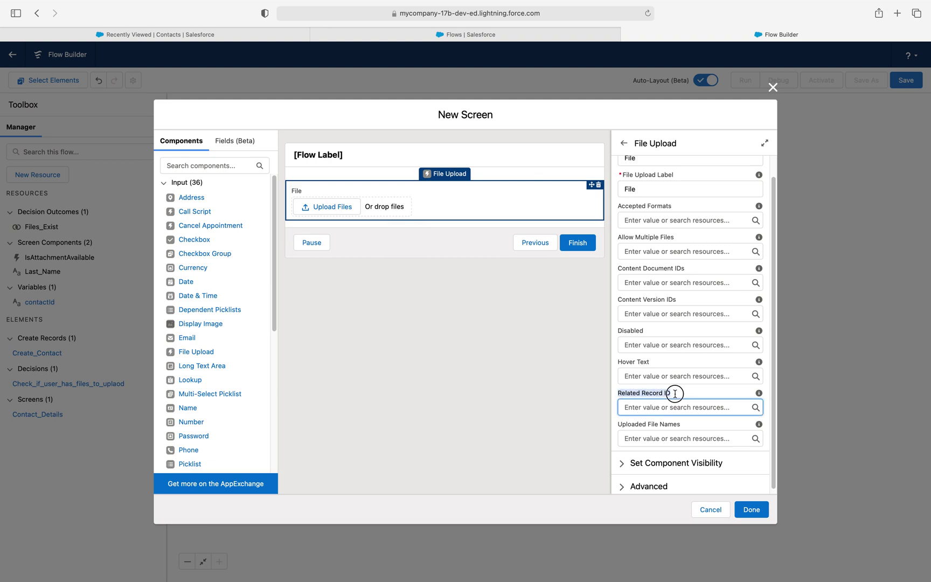
left_click(659, 407)
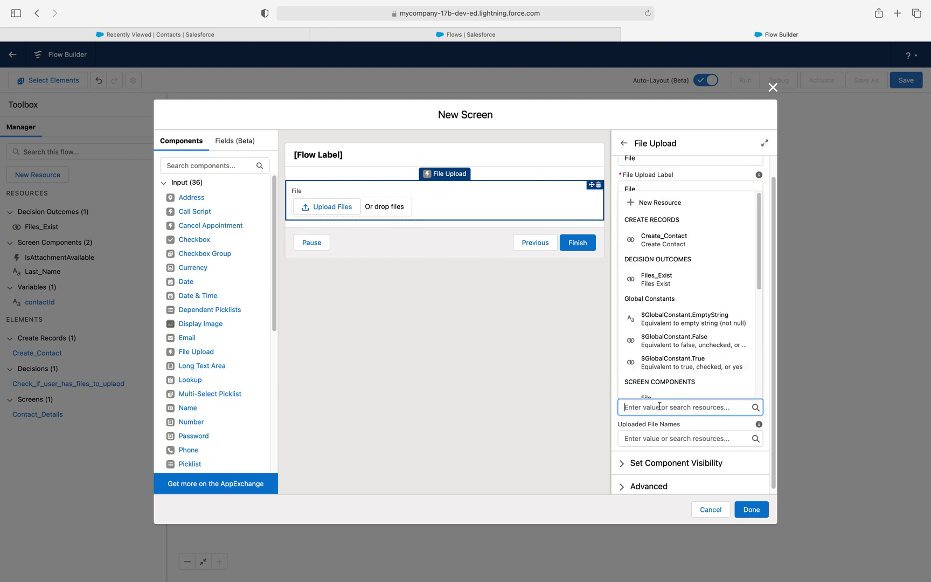
left_click(671, 244)
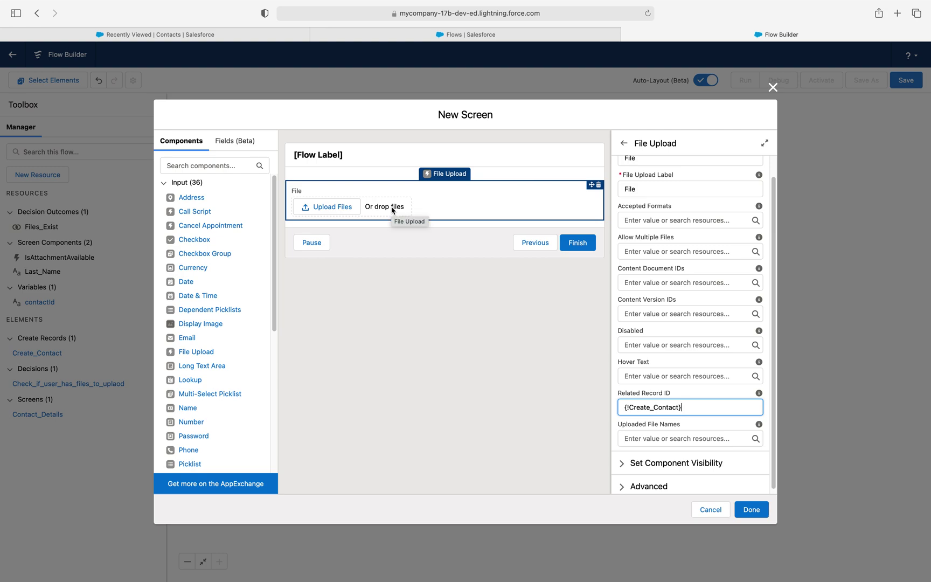
Label the new screen File Screen Details with the API name File_Screen_Details and finish the screen.
left_click(751, 509)
left_click(501, 356)
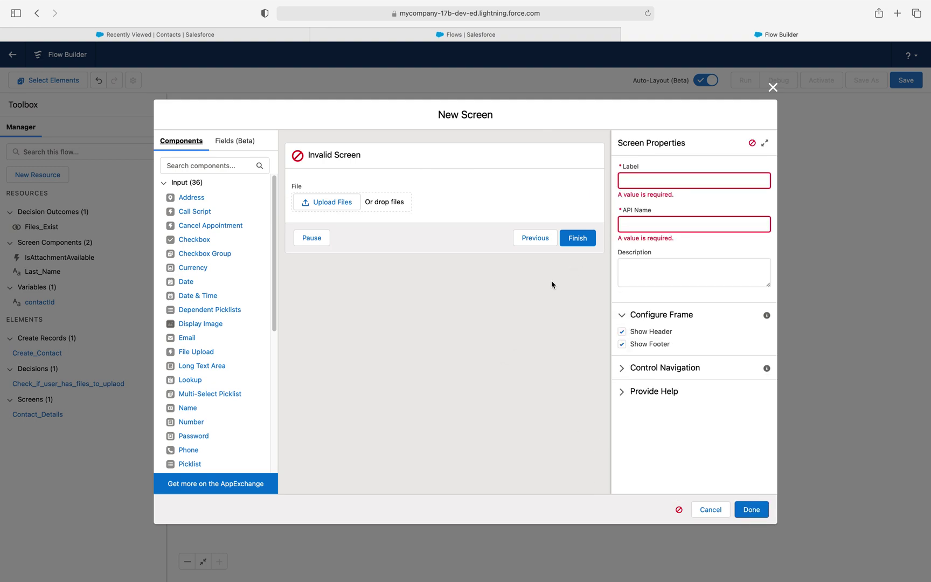
left_click(651, 179)
type("File Screen")
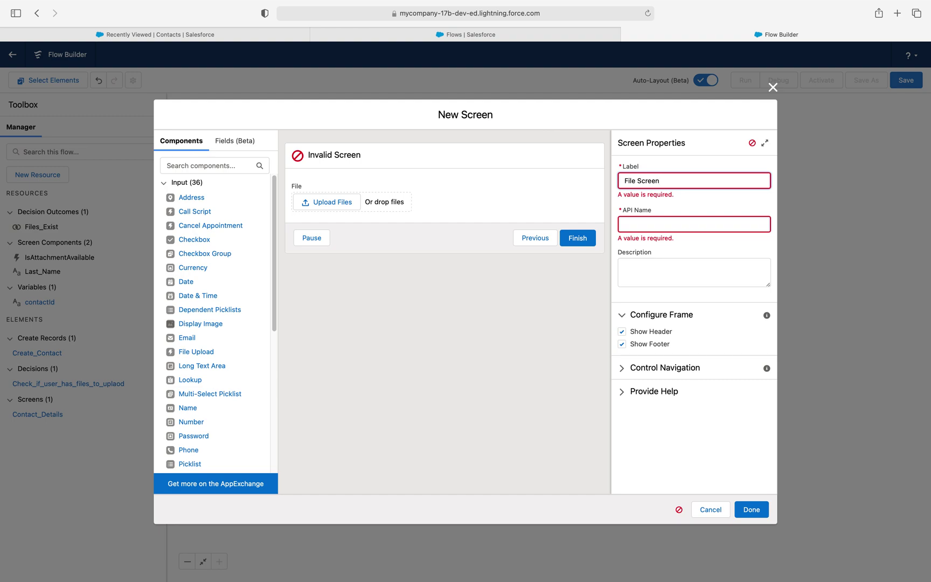
key("BackSpace")
key("BackSpace")
type("ails")
key("Tab")
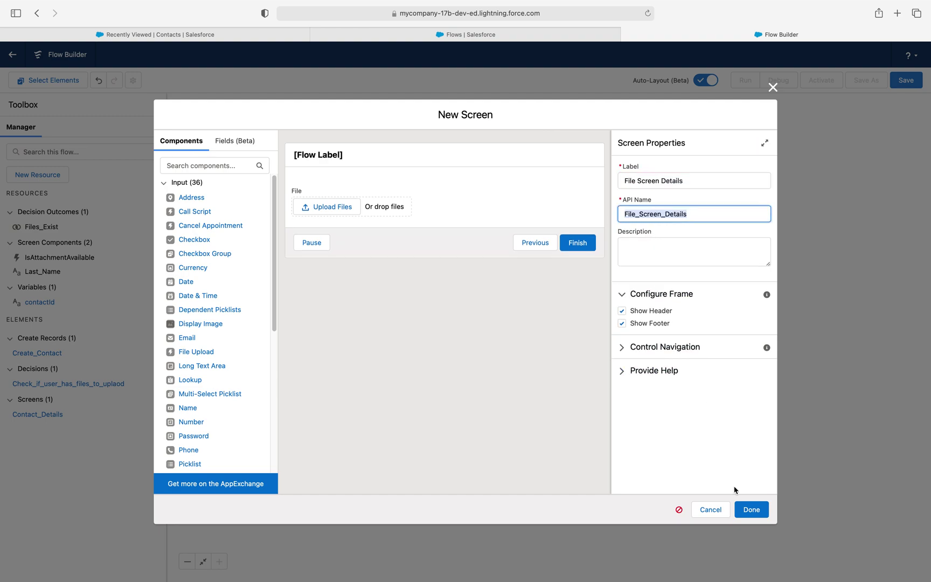
left_click(746, 510)
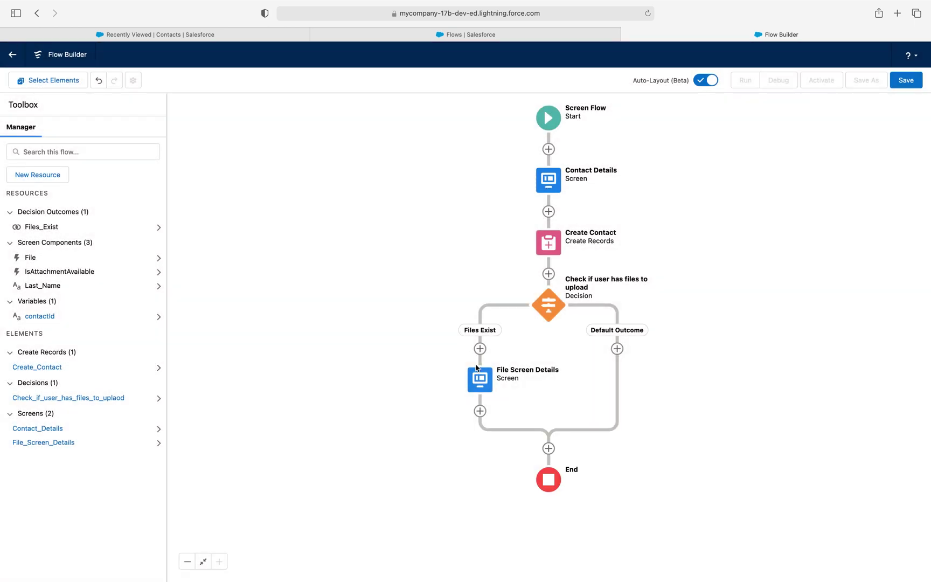
Save the flow with the label File Screen Flow and the API name File_Screen_Flow.
left_click(905, 80)
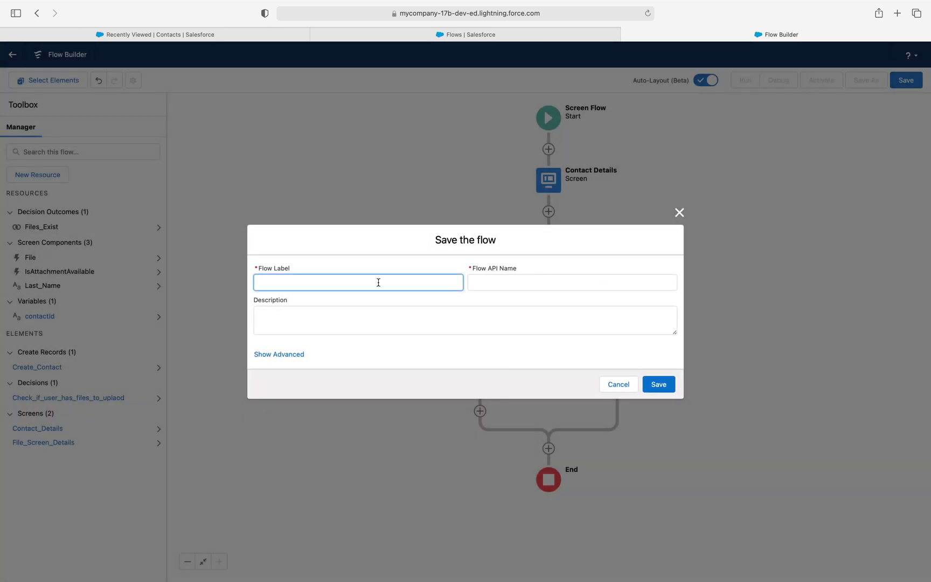
type("File Screen Flow")
key("Tab")
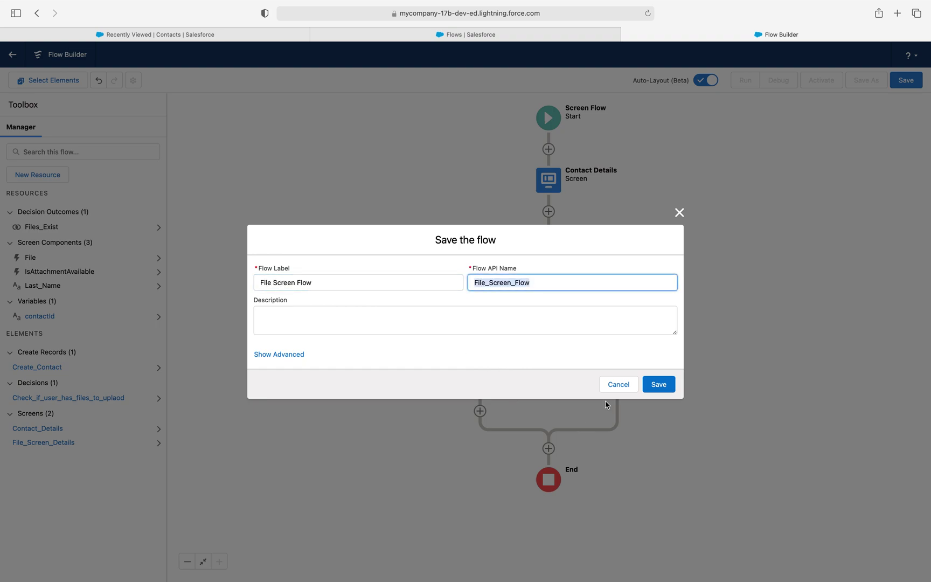
left_click(662, 386)
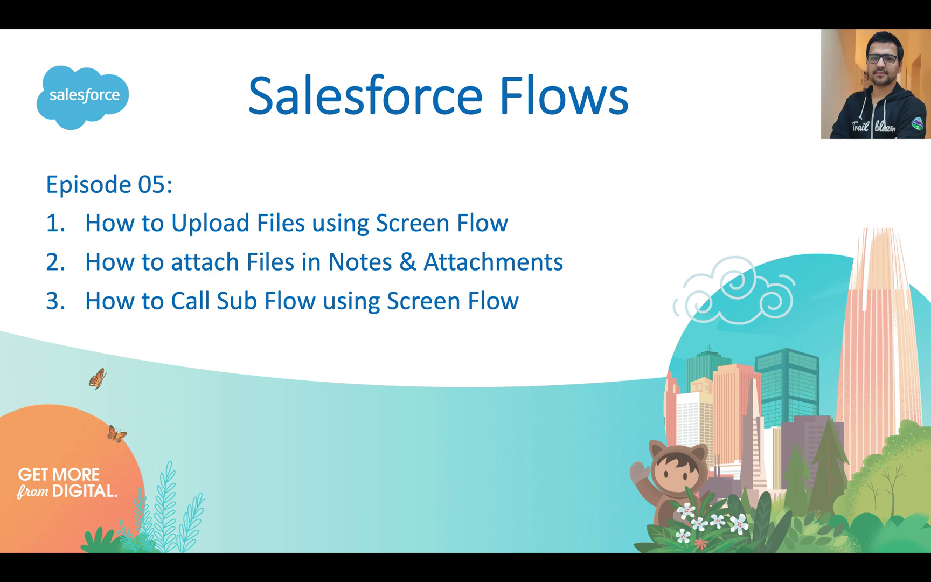
Open the Create Task Record flow from the list of all flows.
key("ctrl+Right")
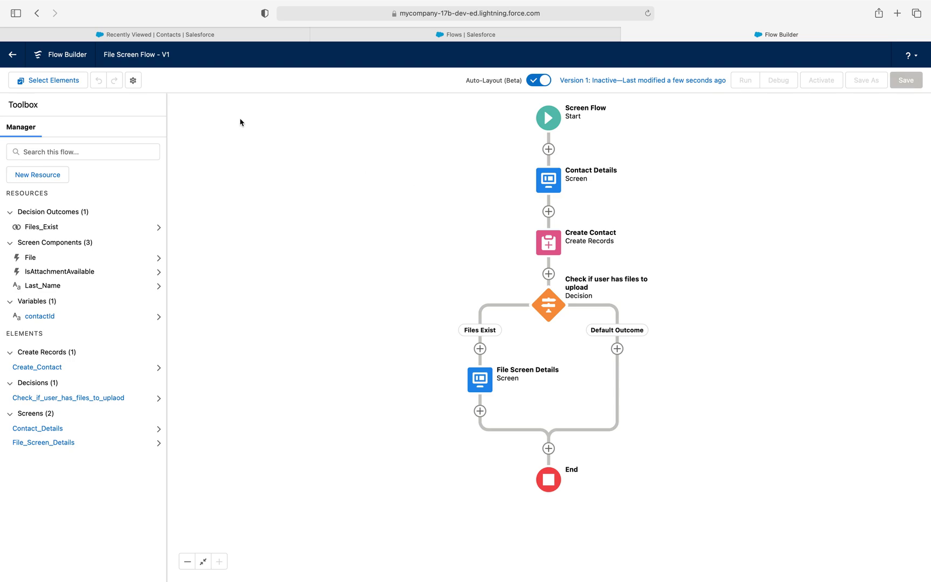
left_click(486, 35)
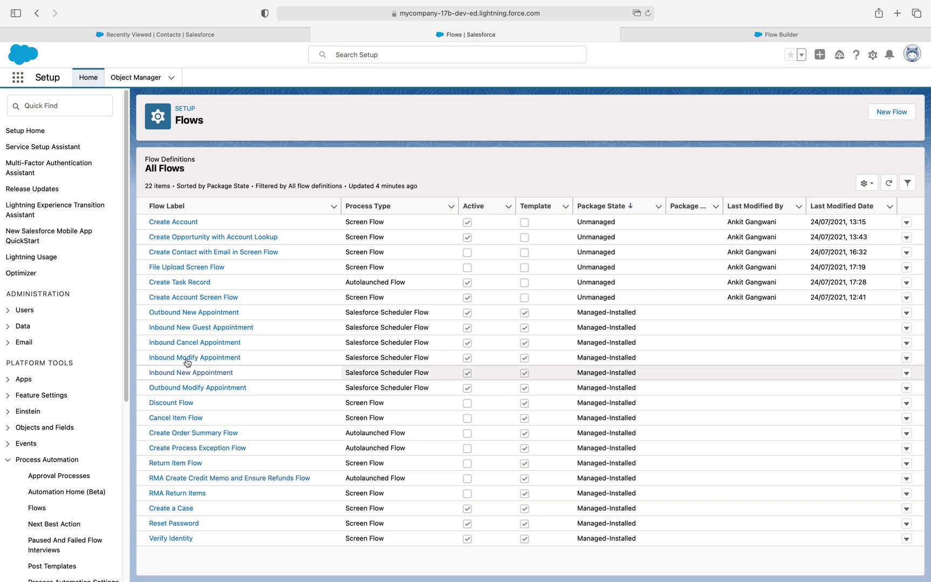
left_click(185, 285)
left_click(187, 289)
left_click(605, 350)
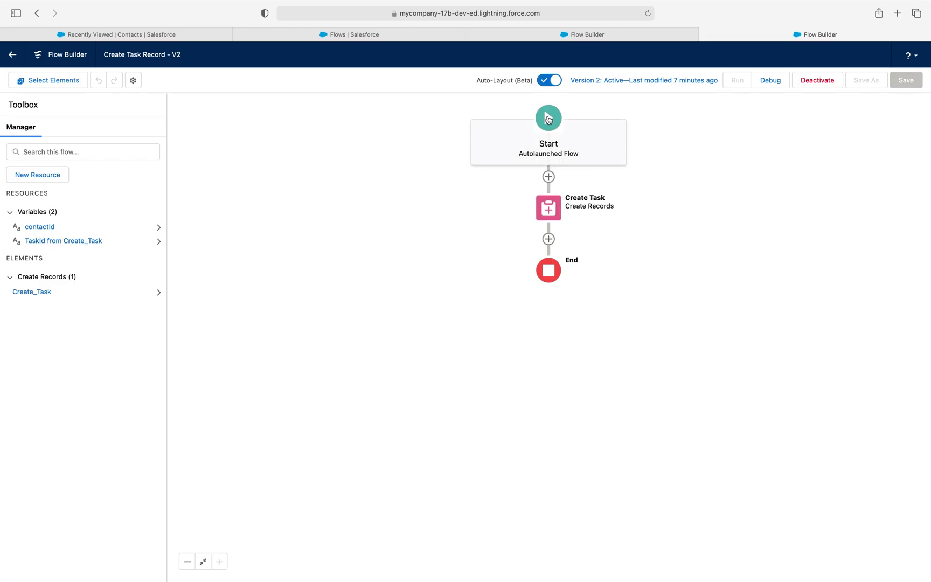
Examine the field values set in the Create Task element, especially WhoId, and close it without changes.
left_click(553, 210)
left_click(548, 293)
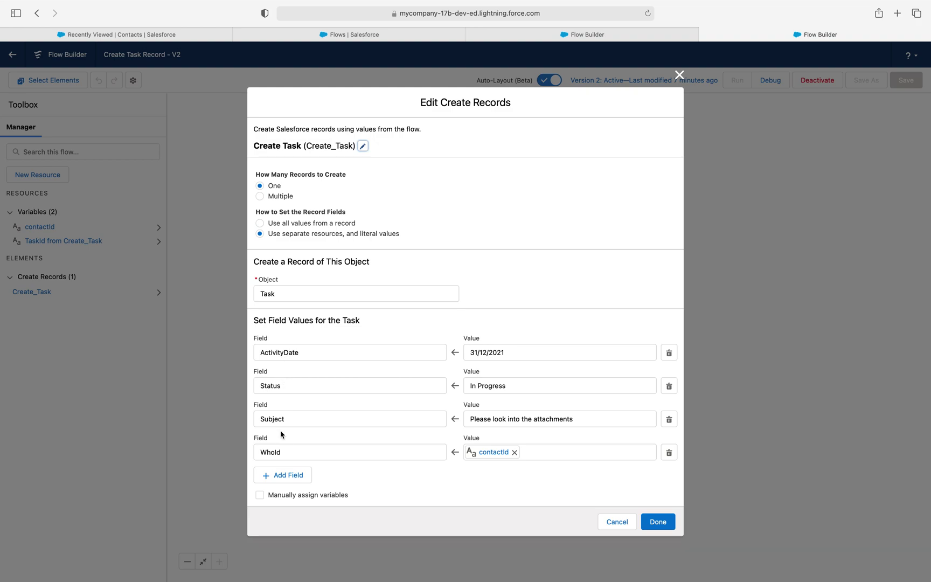
left_click(261, 452)
left_click_drag(261, 452, 284, 454)
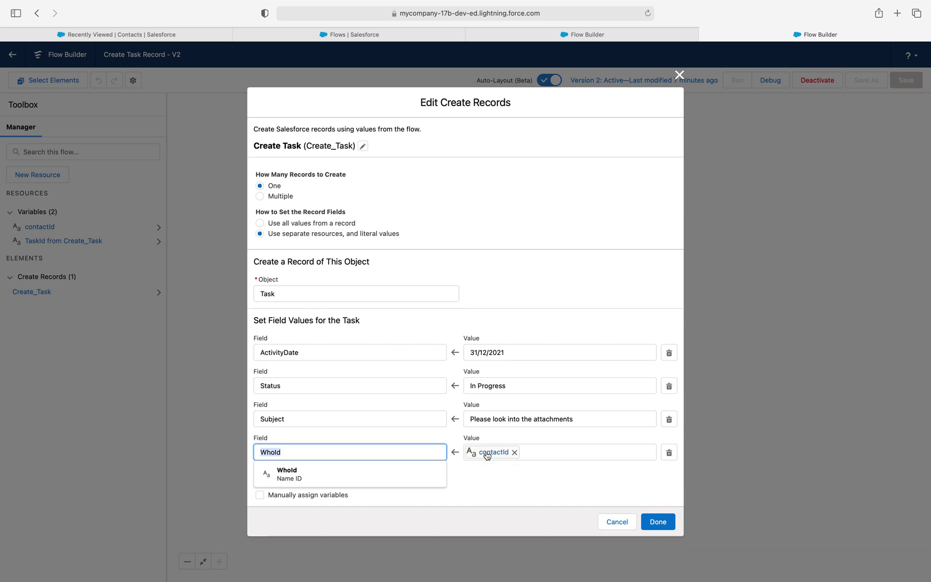
left_click(617, 523)
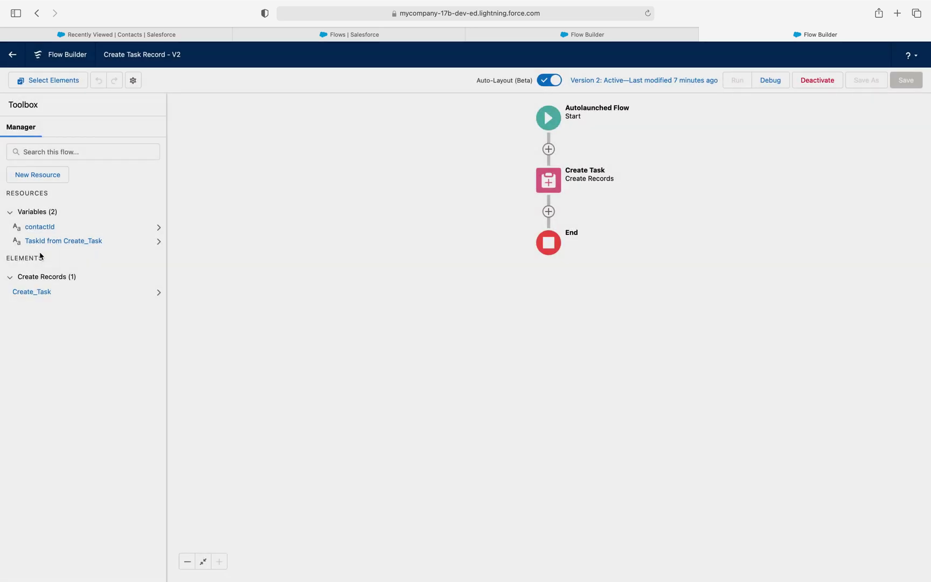
Examine the contactId variable's availability outside the flow and close it without changes.
left_click(158, 227)
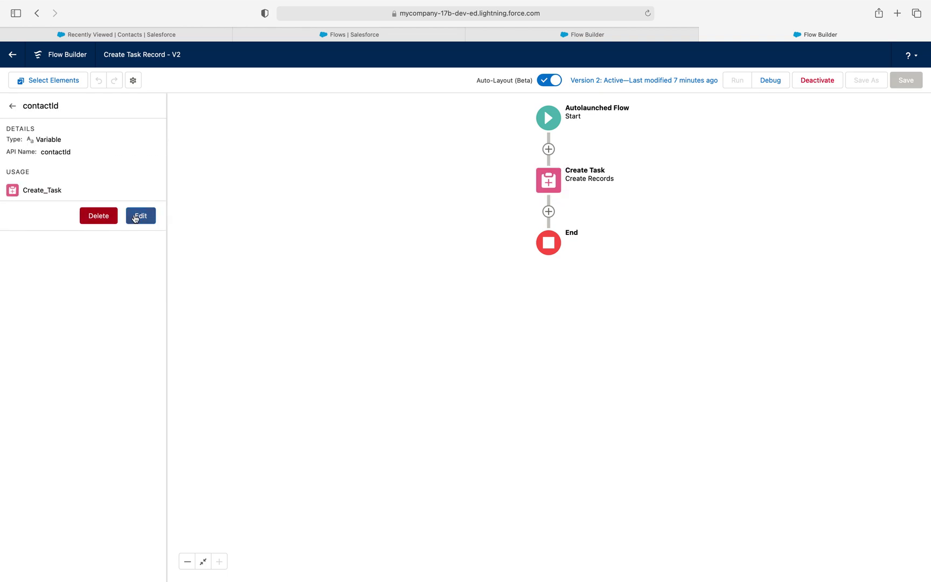
left_click(140, 215)
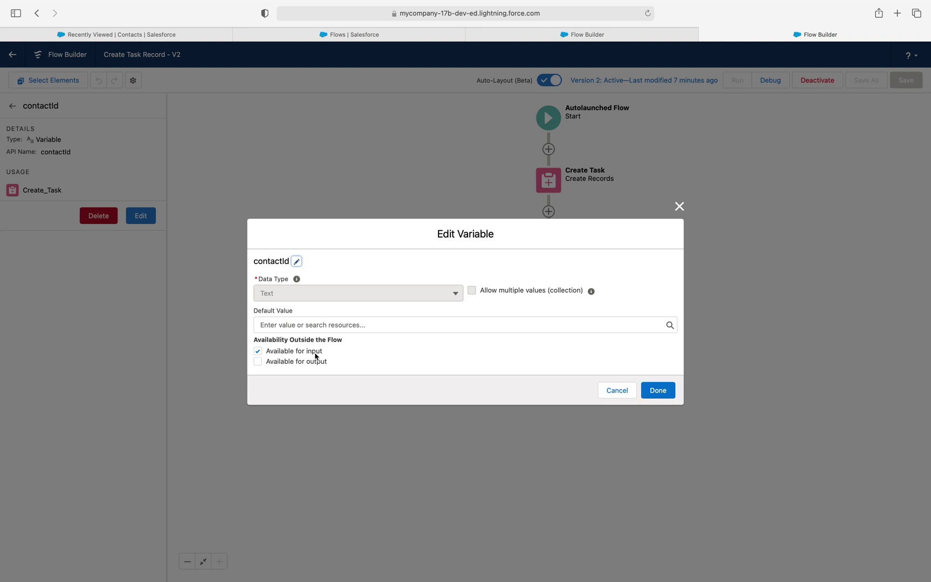
left_click(617, 390)
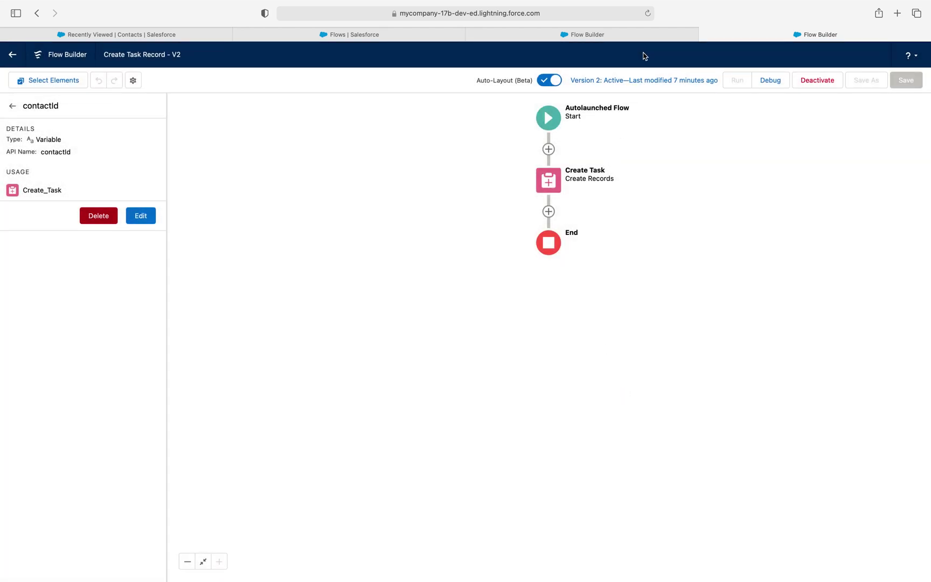
Return to File Screen Flow and add a Subflow element after File Screen Details that references the Create Task Record flow.
left_click(636, 38)
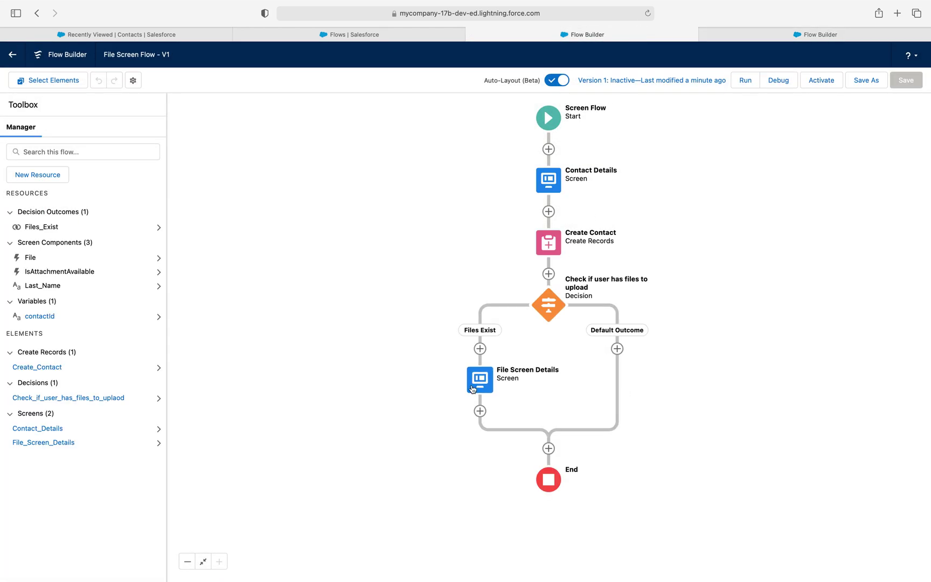
left_click(479, 410)
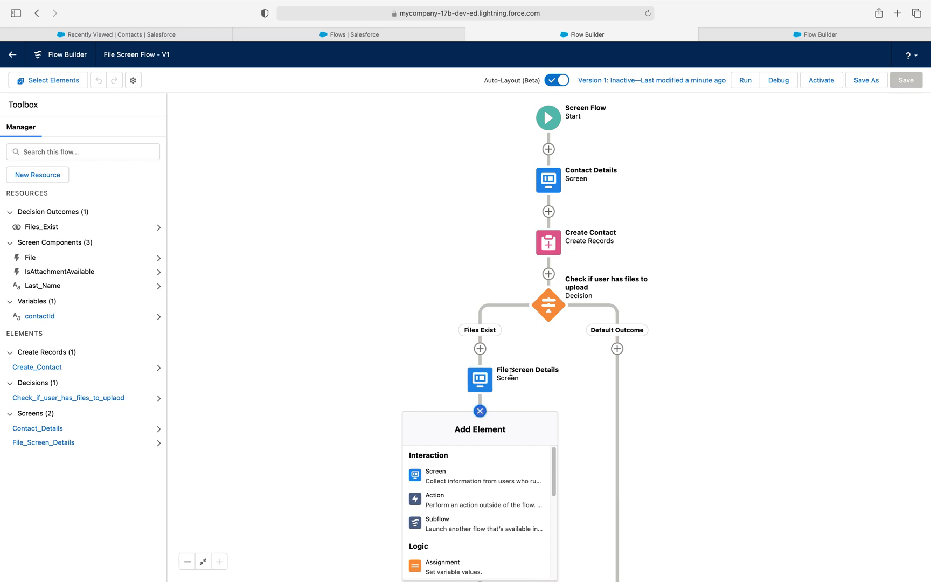
scroll(467, 474, "down", 4)
scroll(457, 503, "down", 3)
scroll(453, 511, "up", 6)
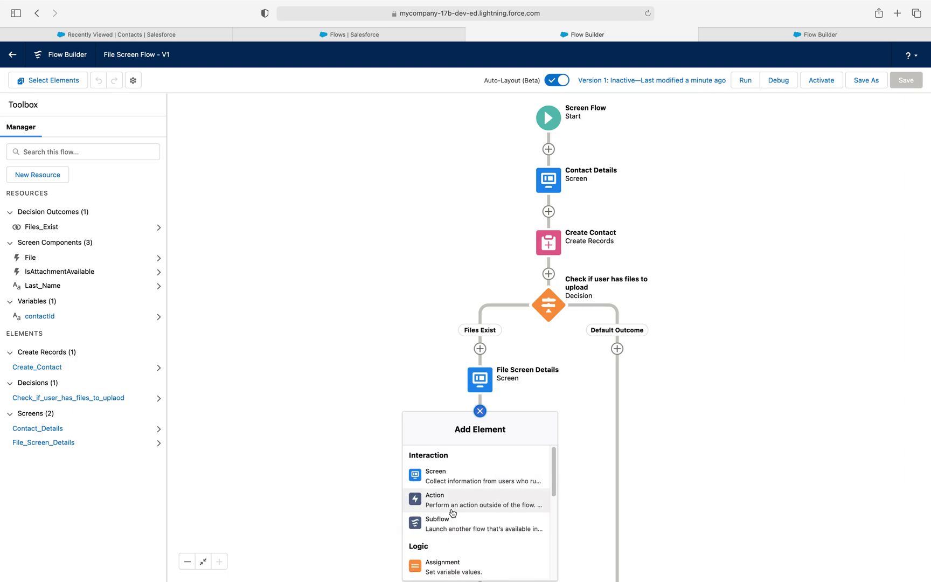
left_click(445, 519)
left_click(362, 250)
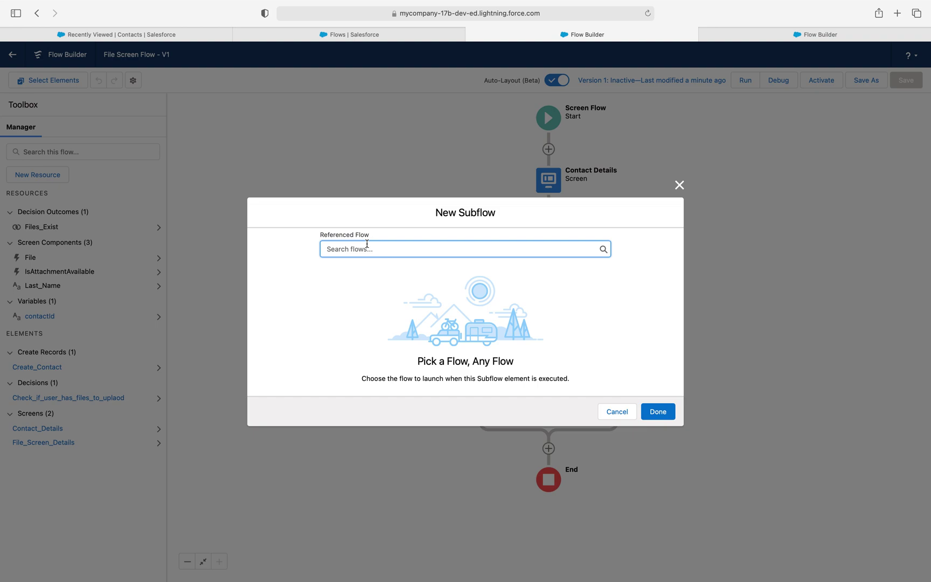
type("create")
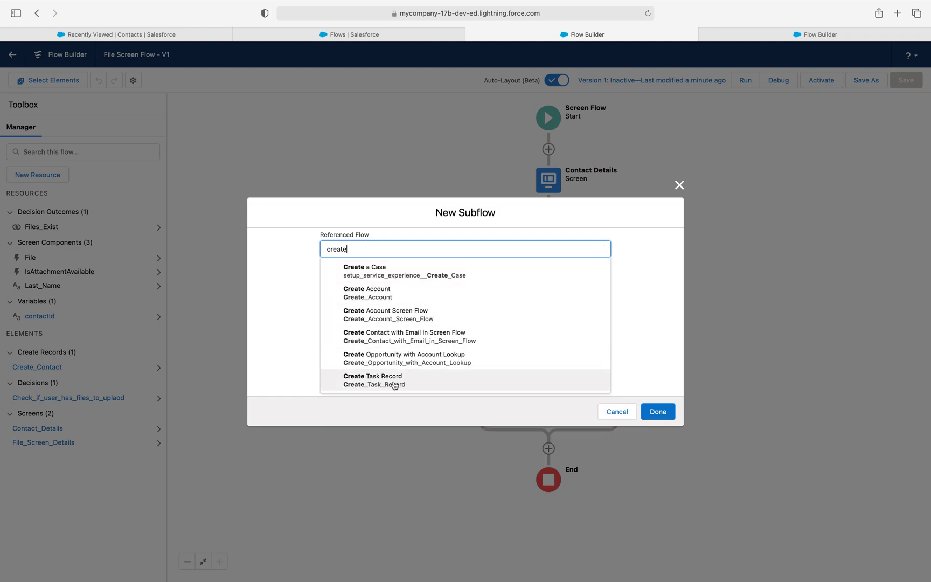
left_click(389, 386)
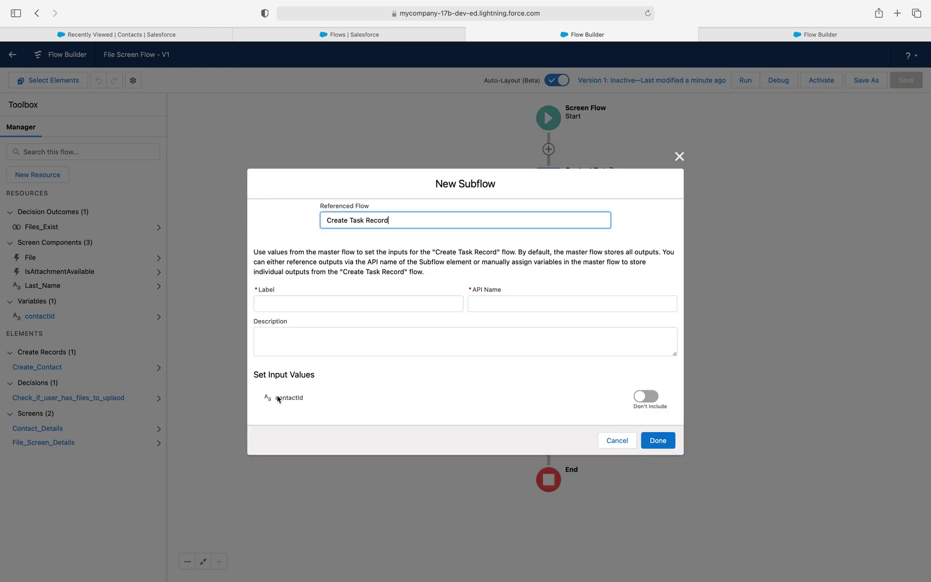
Include the subflow's contactId input and set its value to the Create_Contact record.
left_click(256, 372)
left_click_drag(255, 373, 347, 374)
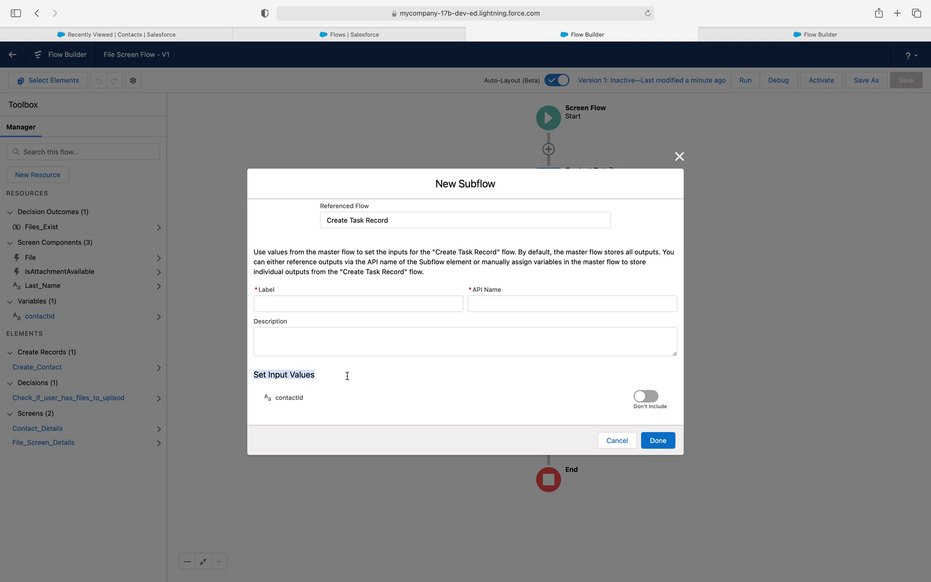
left_click_drag(276, 398, 304, 397)
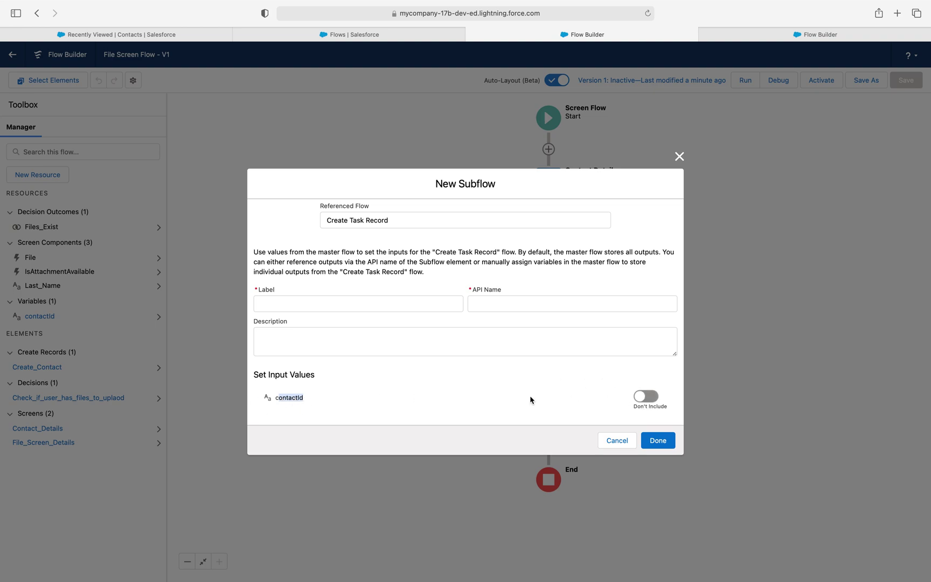
left_click(646, 397)
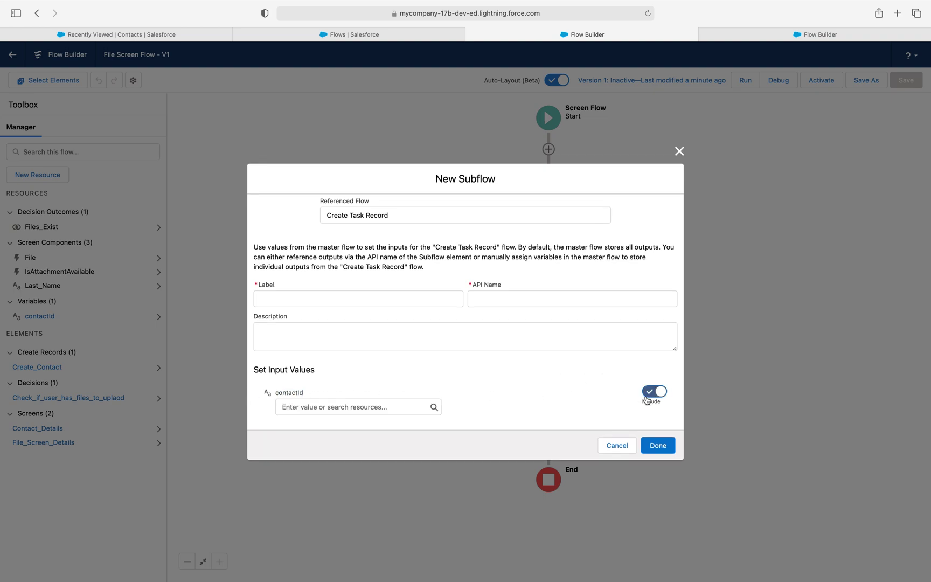
left_click(383, 401)
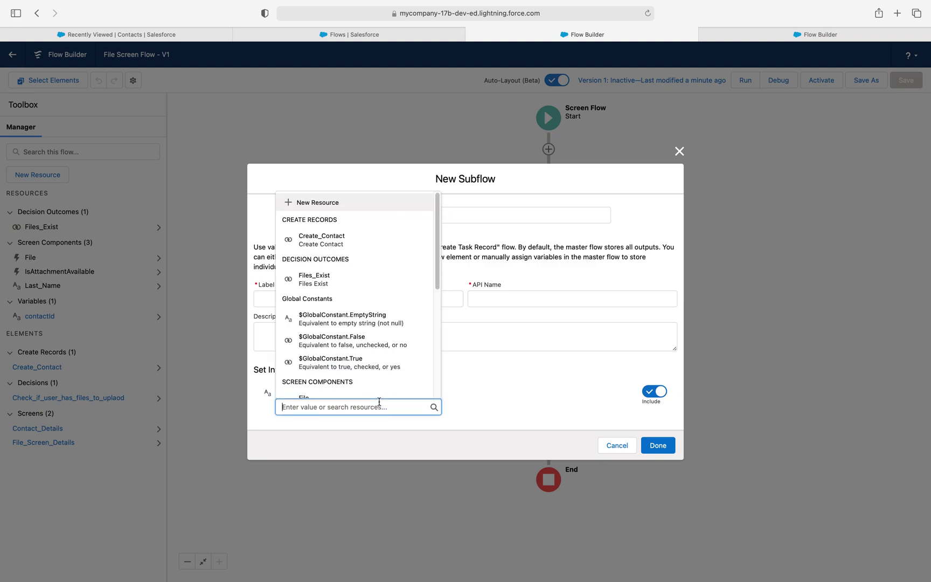
left_click(342, 245)
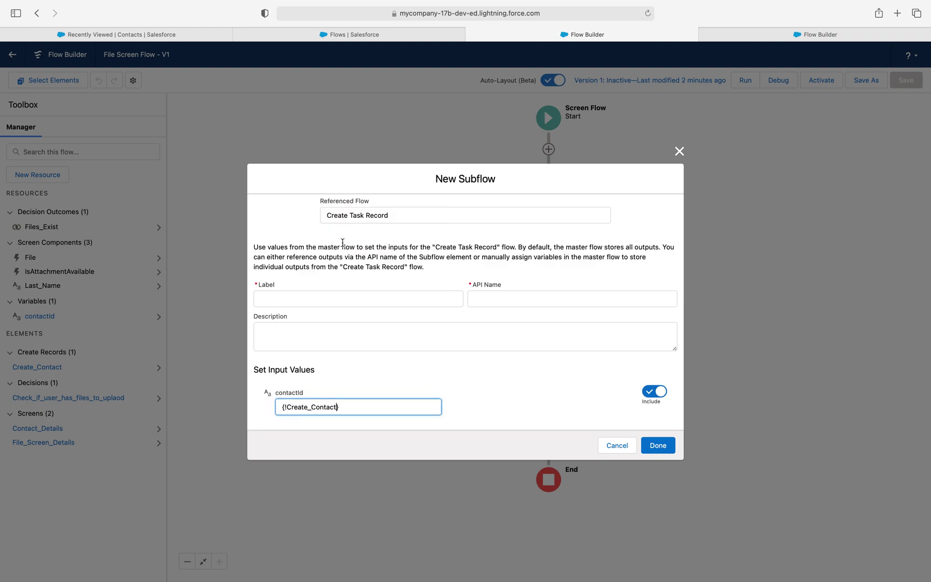
Replace the value of the subflow's contactId input with the contactId variable.
left_click(648, 391)
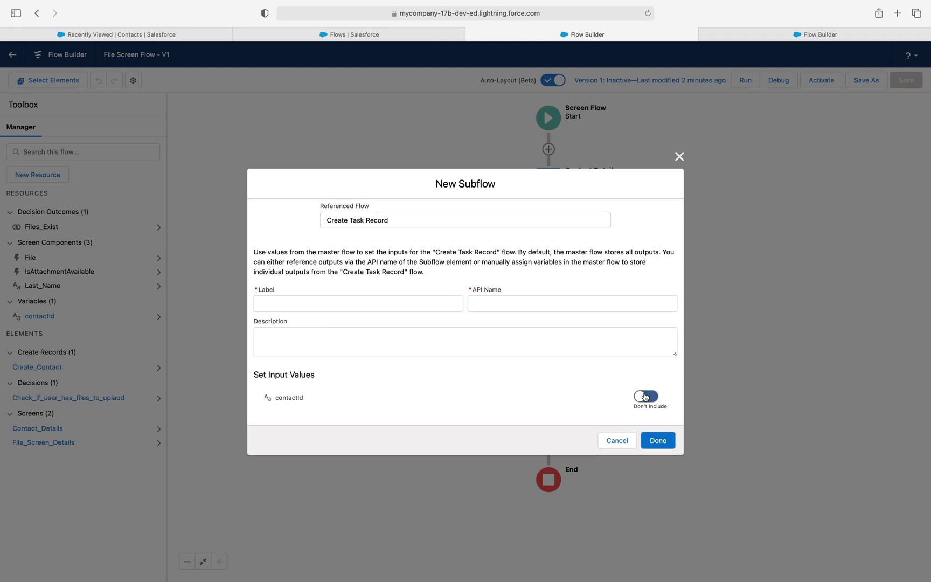
left_click(647, 396)
left_click(373, 405)
key("BackSpace")
key("BackSpace")
key("BackSpace")
key("BackSpace")
key("BackSpace")
key("BackSpace")
key("BackSpace")
key("BackSpace")
key("BackSpace")
key("BackSpace")
key("BackSpace")
key("BackSpace")
key("BackSpace")
key("BackSpace")
key("BackSpace")
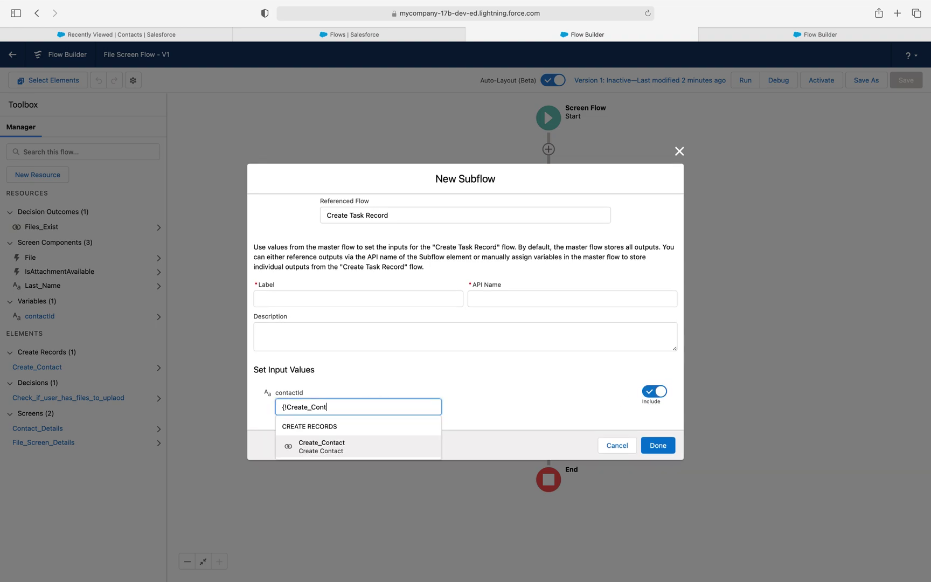
key("BackSpace")
key("BackSpace")
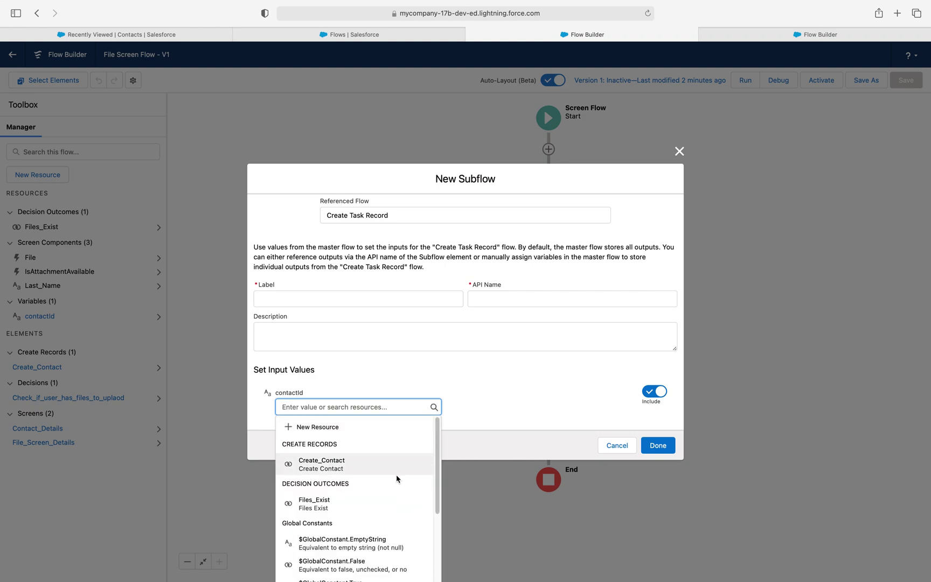
scroll(401, 480, "down", 4)
scroll(349, 492, "down", 3)
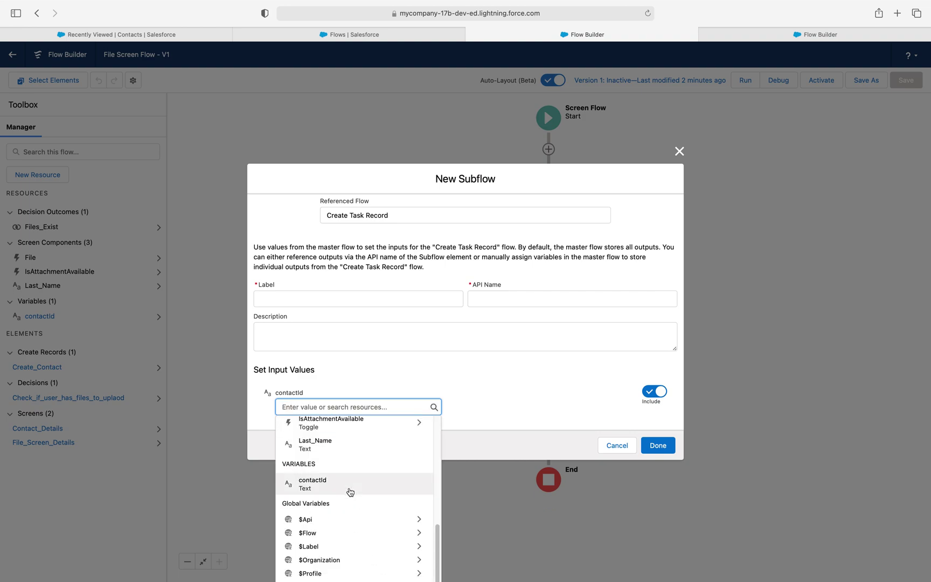
left_click(349, 485)
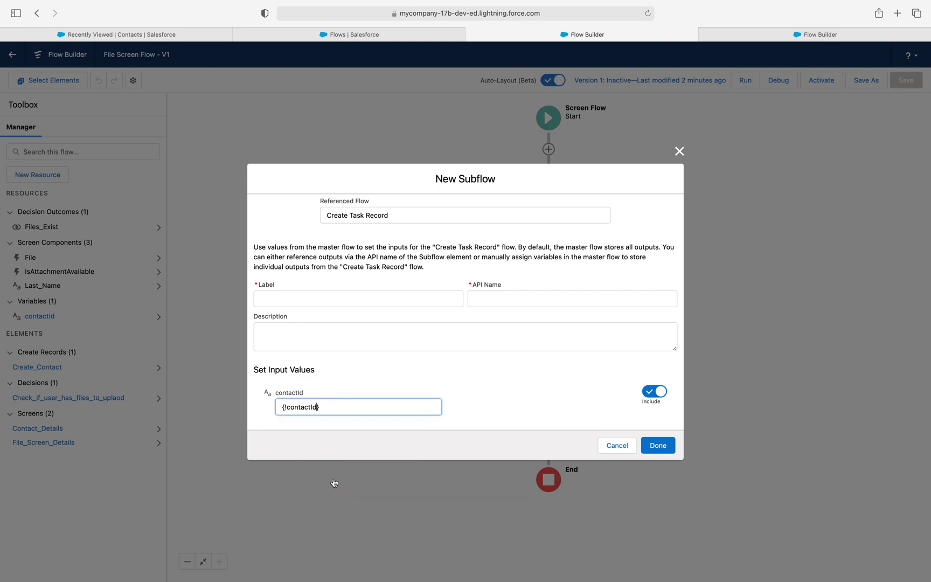
Label the subflow element Call Sub Flow and add it to the flow.
left_click(283, 298)
type("Call Sub Flow")
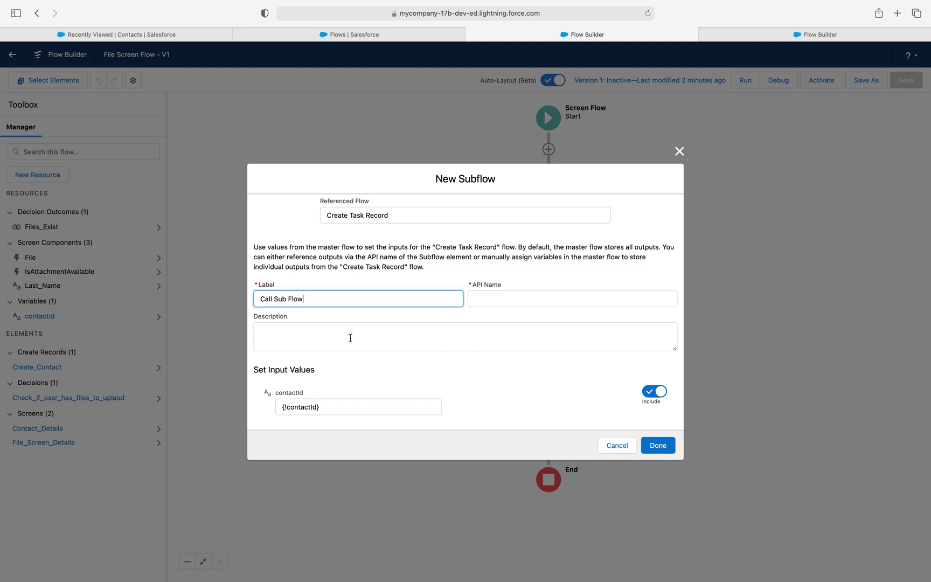
key("Tab")
left_click(654, 445)
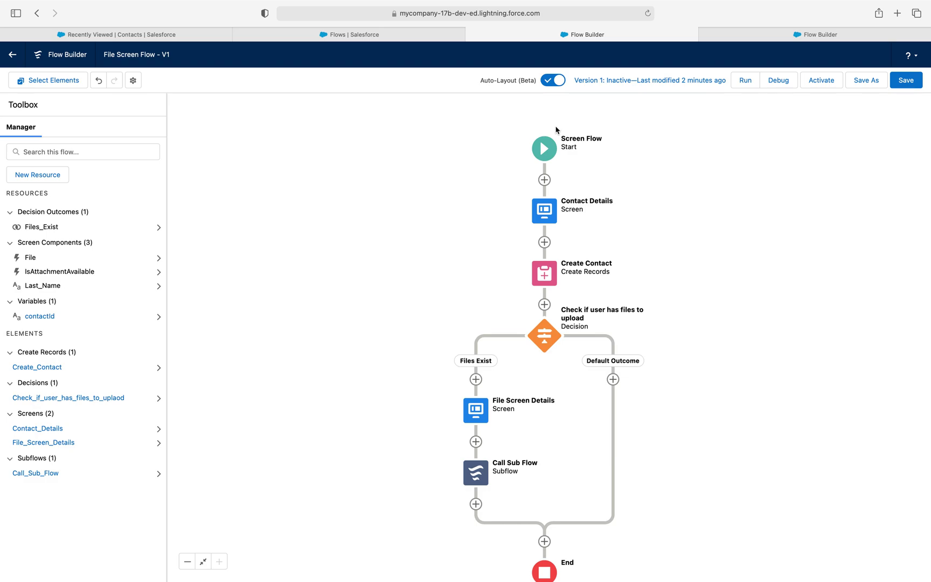
Review the Last Name field and file upload toggle on the Contact Details screen, and close it without changes.
left_click(546, 205)
left_click(547, 205)
double_click(547, 204)
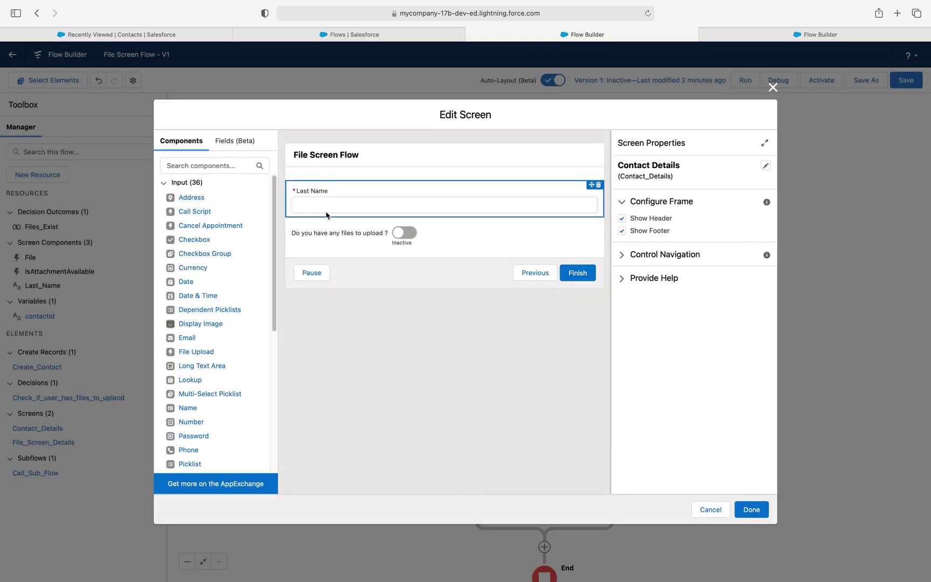
left_click(308, 242)
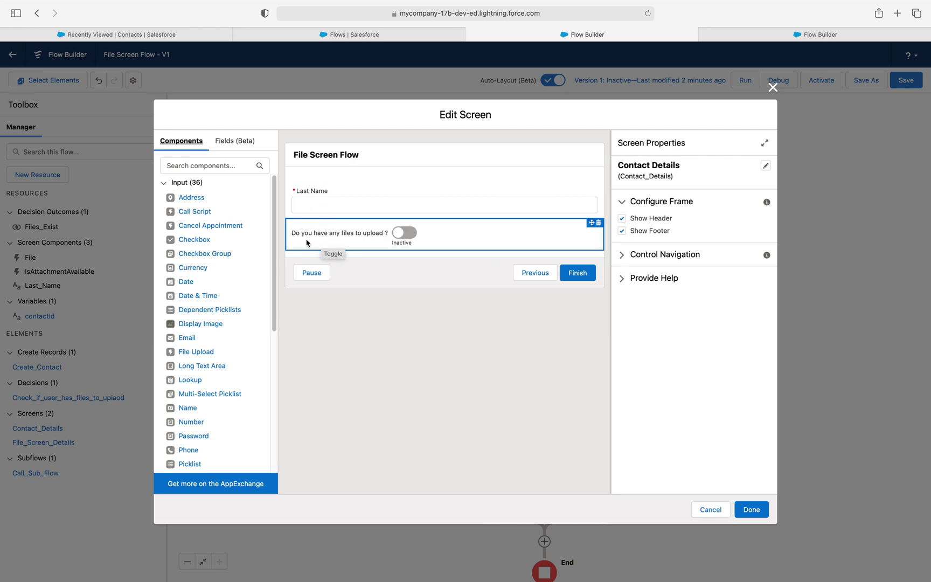
left_click(741, 508)
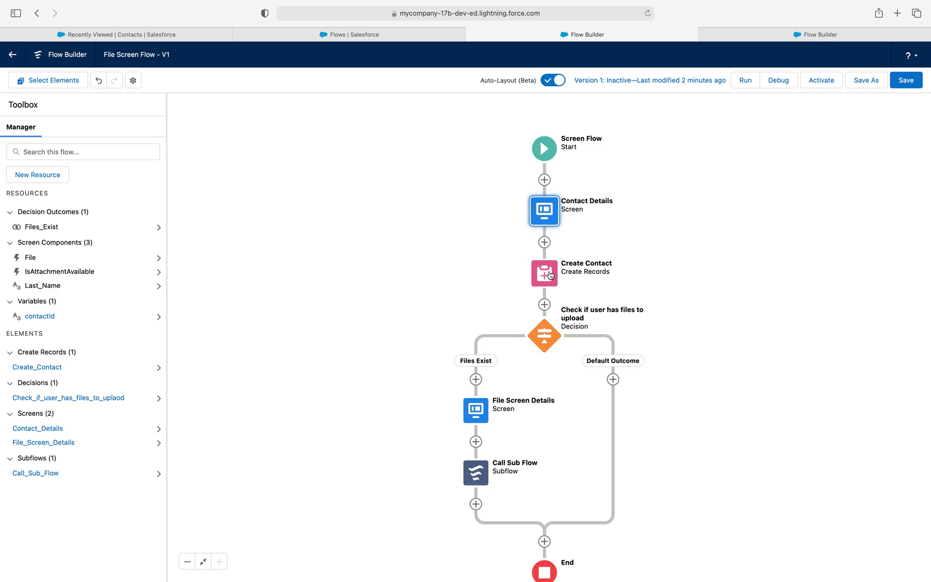
Save the flow and debug it with last name "Test Last Name without files" and the file upload toggle inactive.
scroll(694, 284, "down", 2)
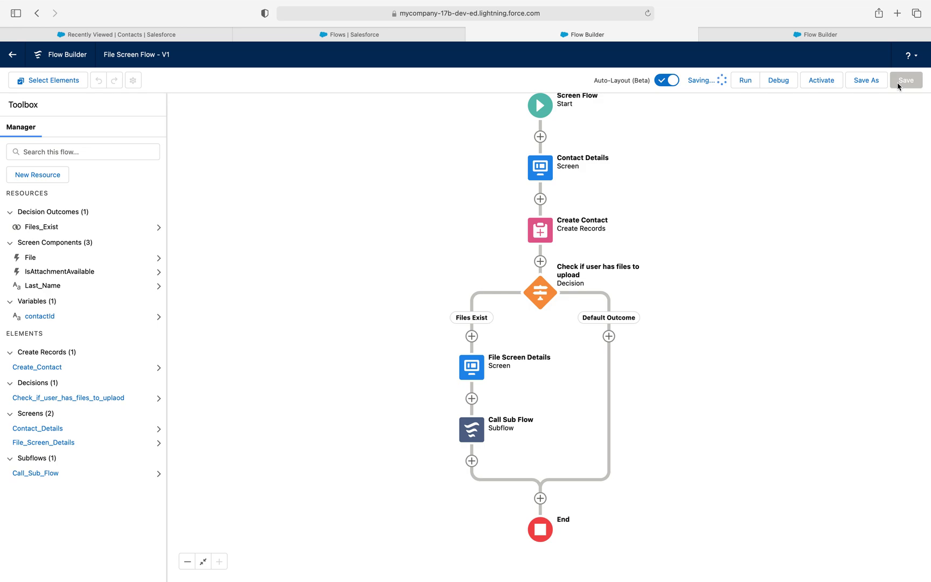
left_click(779, 82)
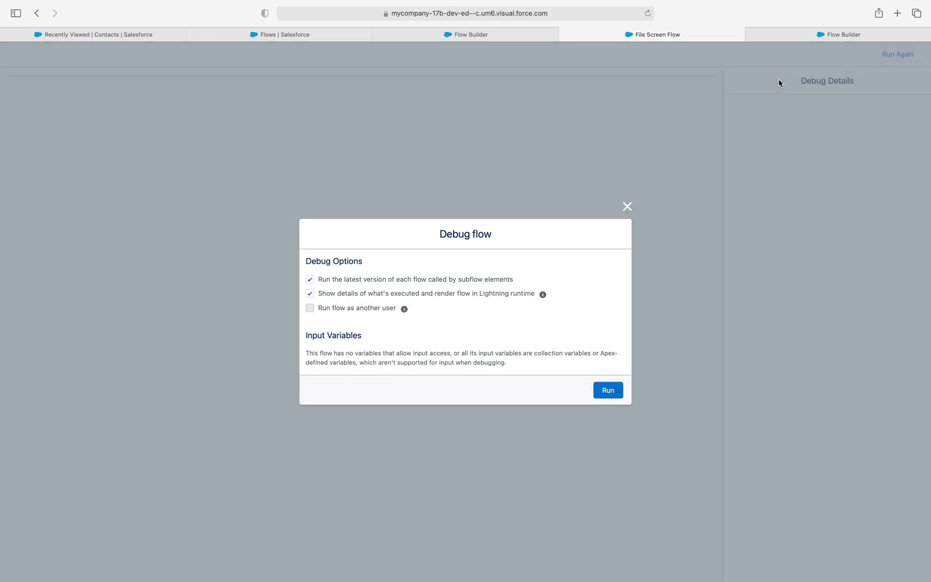
left_click(601, 388)
left_click(158, 125)
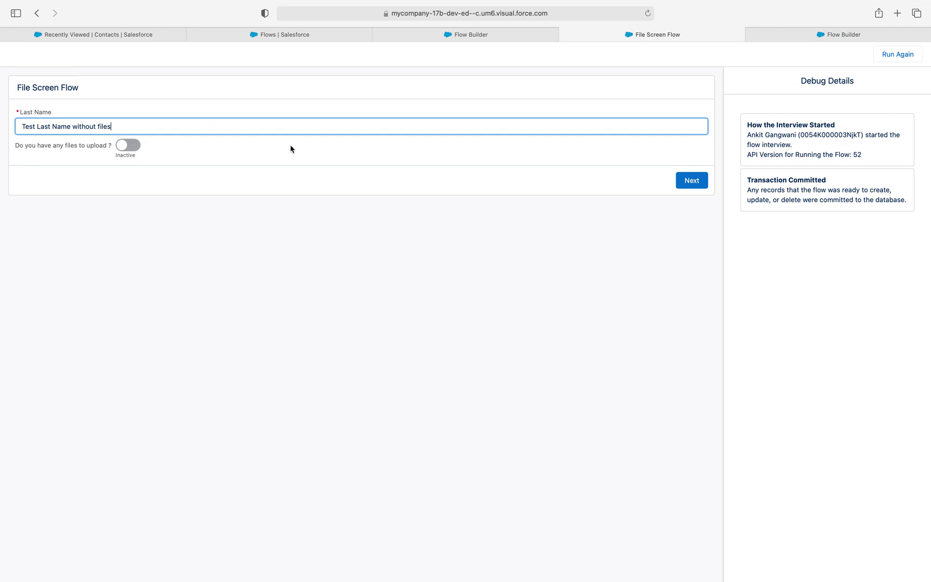
left_click(130, 145)
left_click(132, 147)
left_click(695, 182)
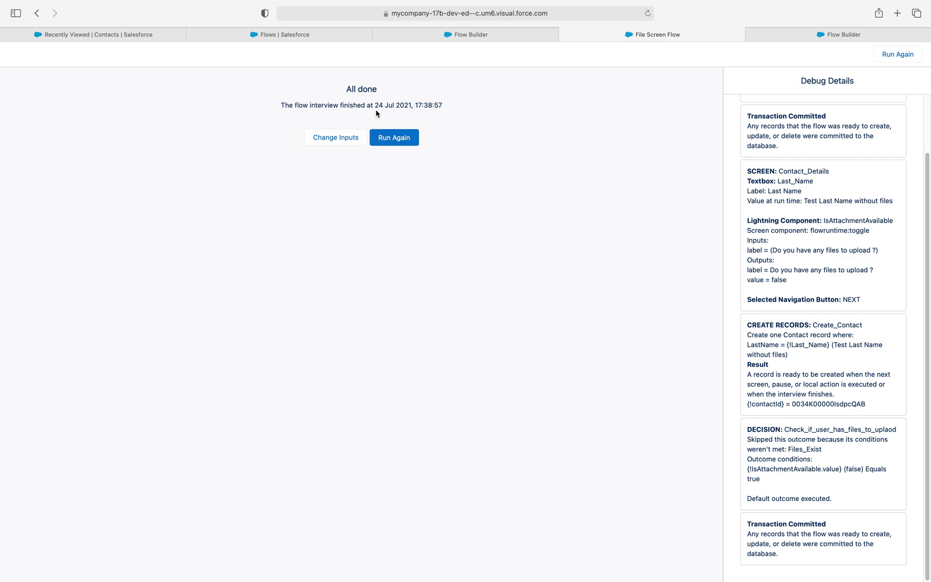
Refresh the recently viewed contacts list to check for the contact created by the debug run.
triple_click(293, 106)
left_click(441, 76)
left_click(146, 35)
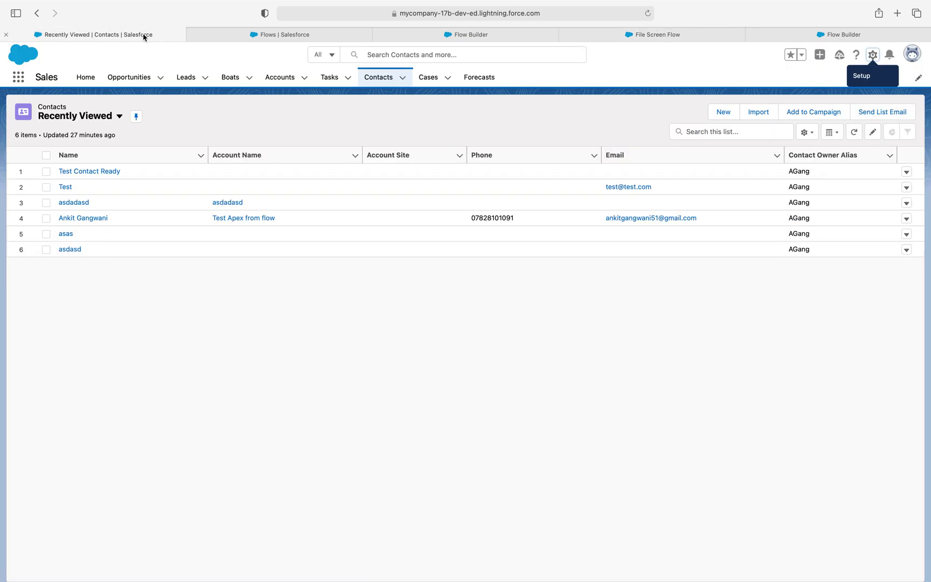
left_click(852, 133)
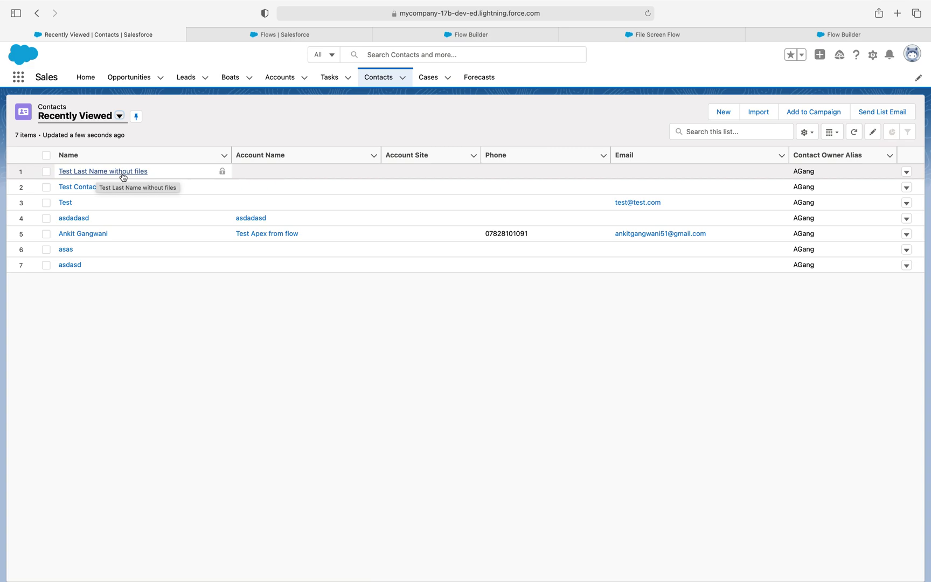
Rerun the debug with last name "Test Contact with Files" and the file toggle active, and try to upload a file.
left_click(831, 34)
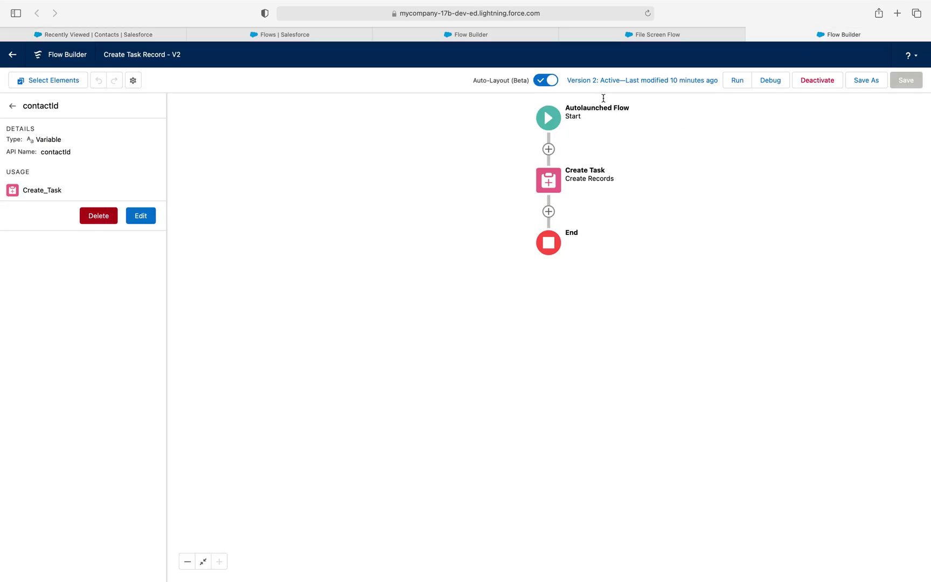
left_click(695, 40)
left_click(414, 144)
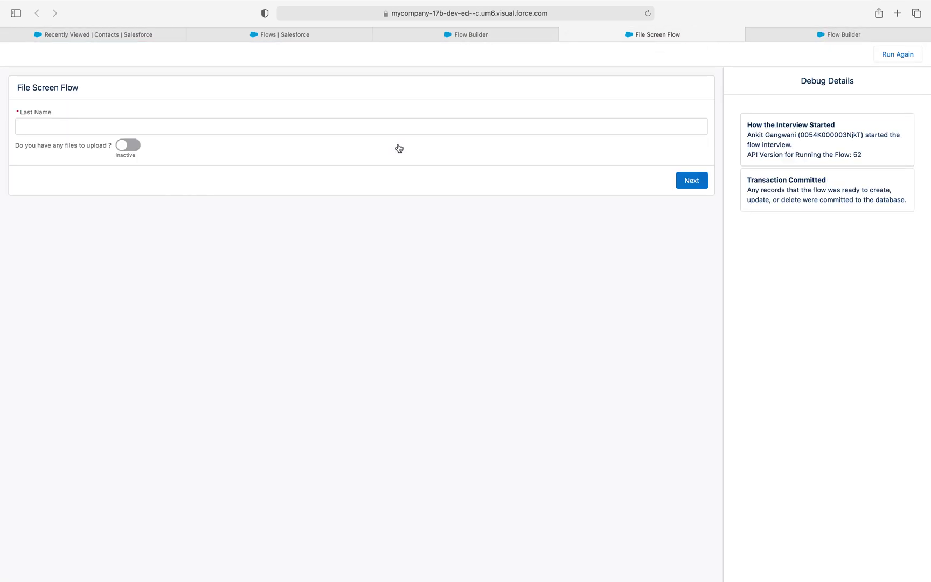
left_click(140, 128)
type("Test Contact with Files")
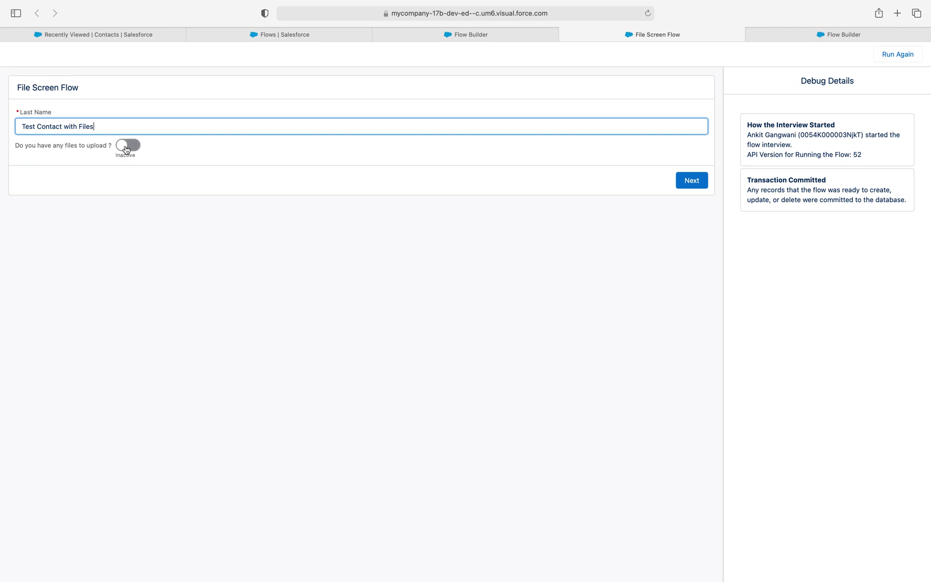
left_click(125, 145)
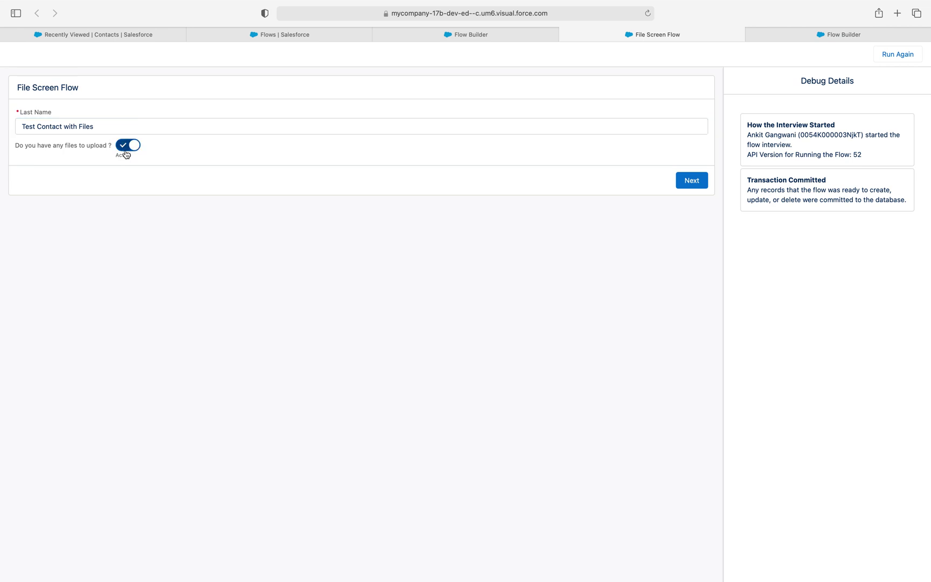
left_click(697, 181)
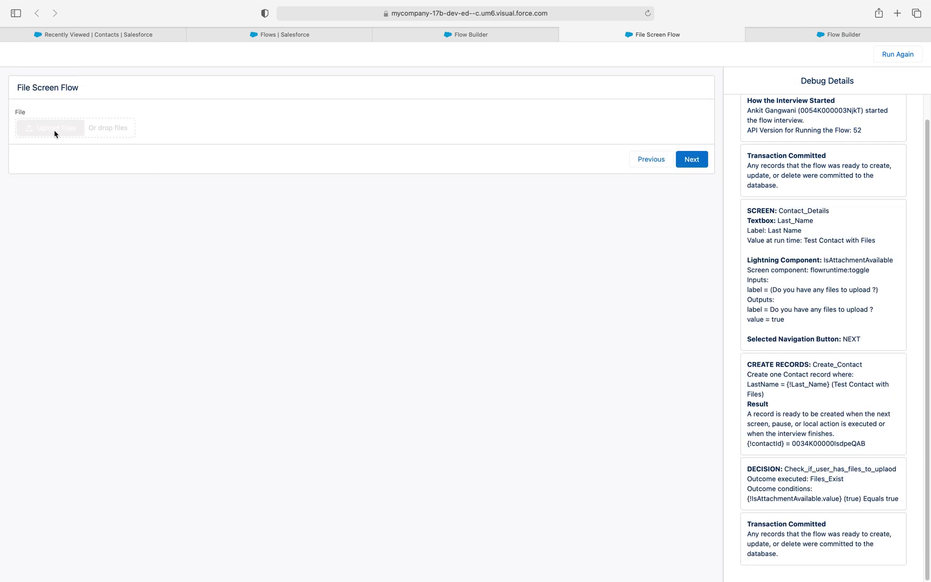
left_click(50, 126)
Examine the File upload component's settings on File Screen Details, especially its Related Record ID, and close the screen without changes.
left_click(498, 34)
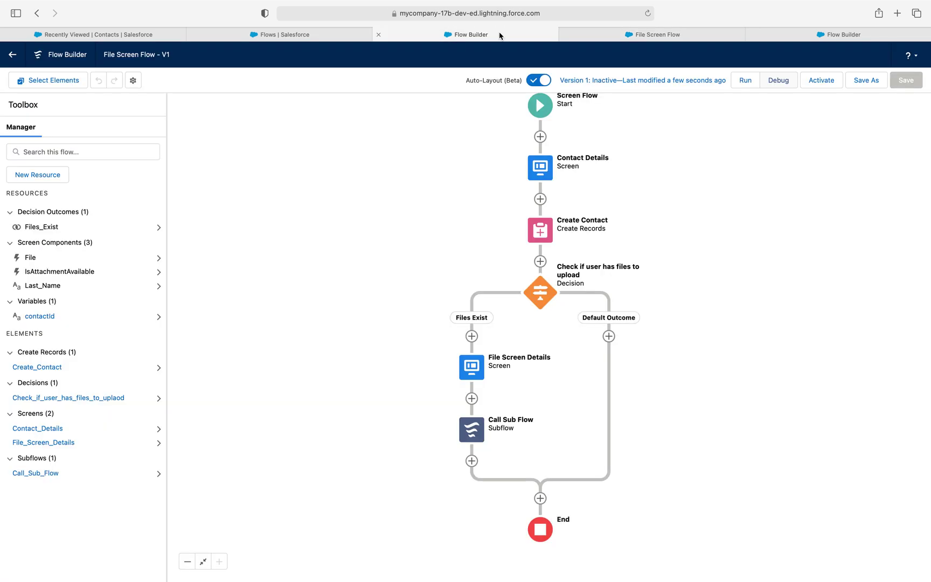
double_click(474, 362)
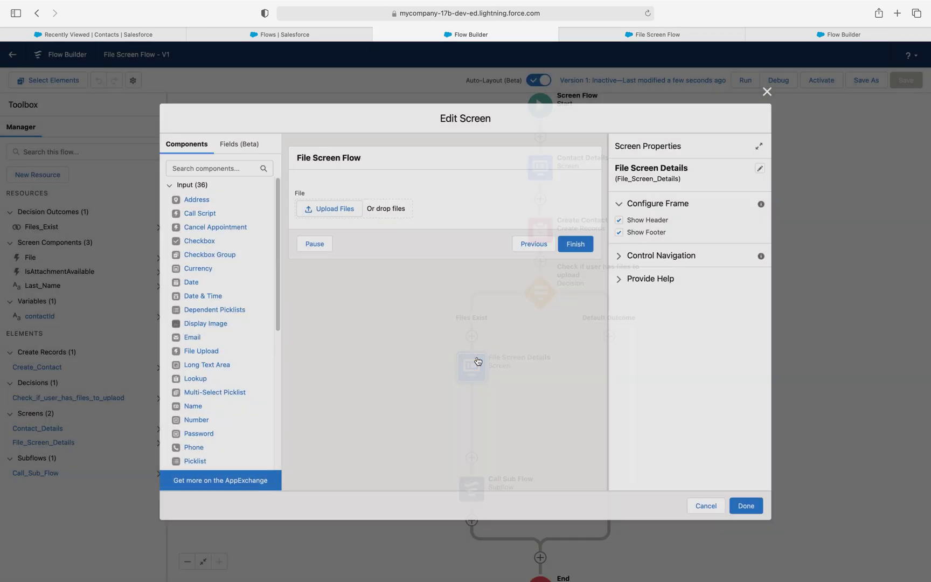
left_click(403, 217)
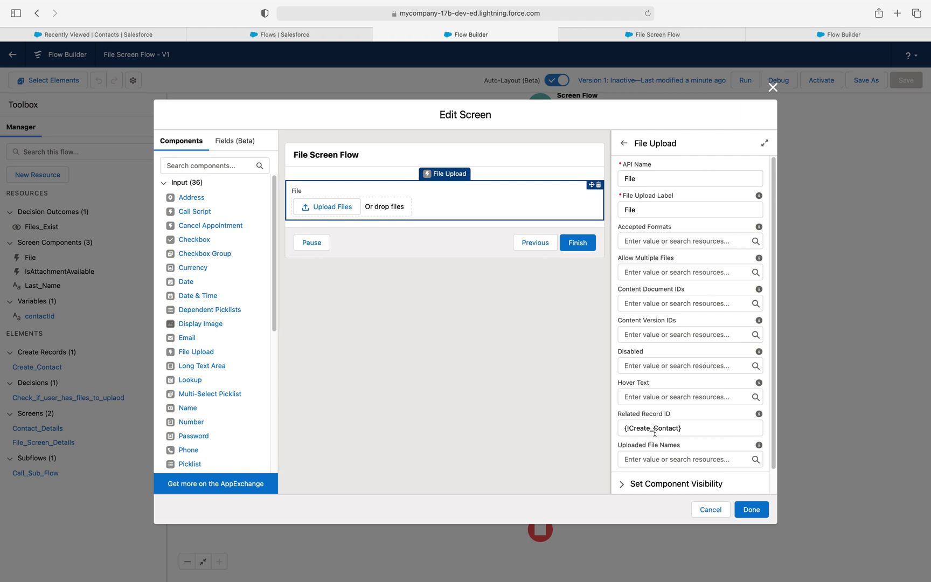
left_click(643, 207)
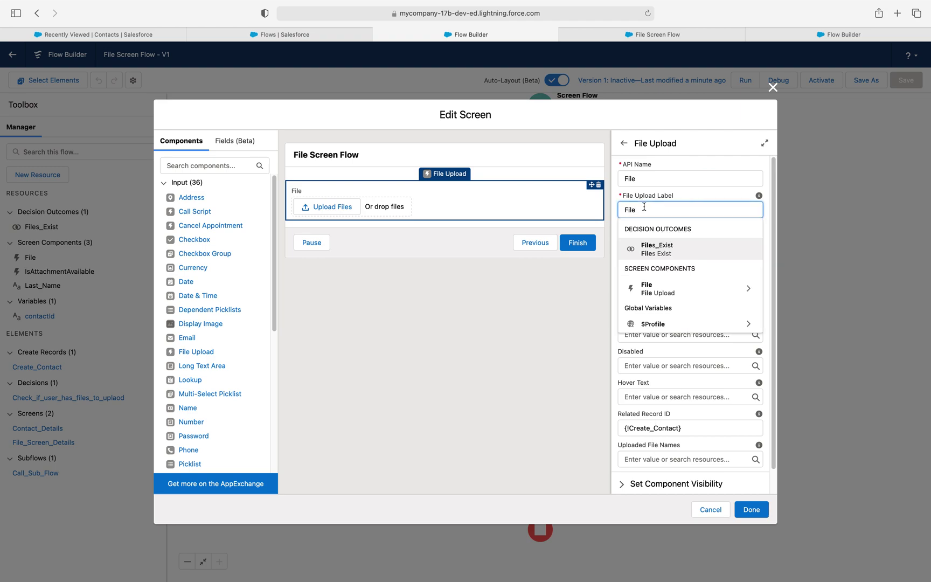
left_click(586, 307)
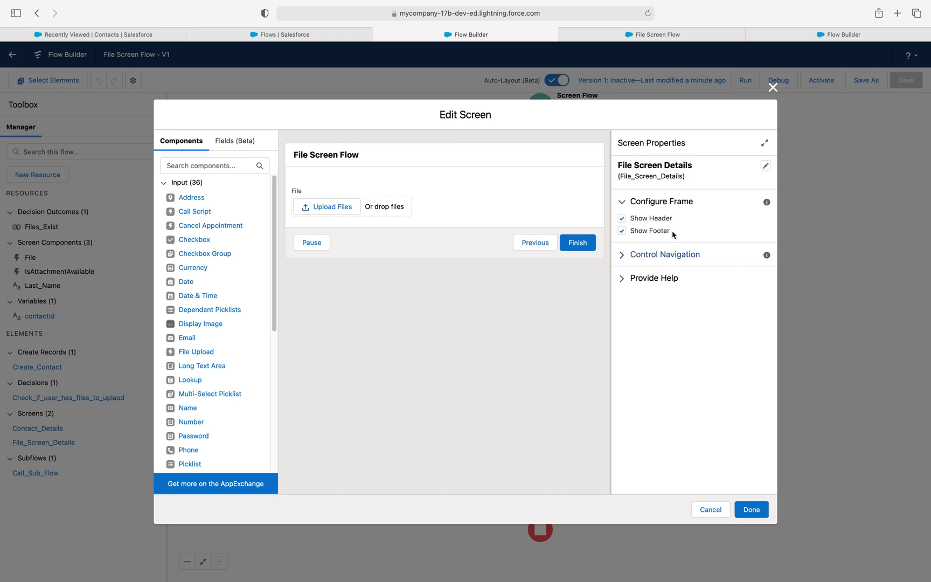
left_click(562, 207)
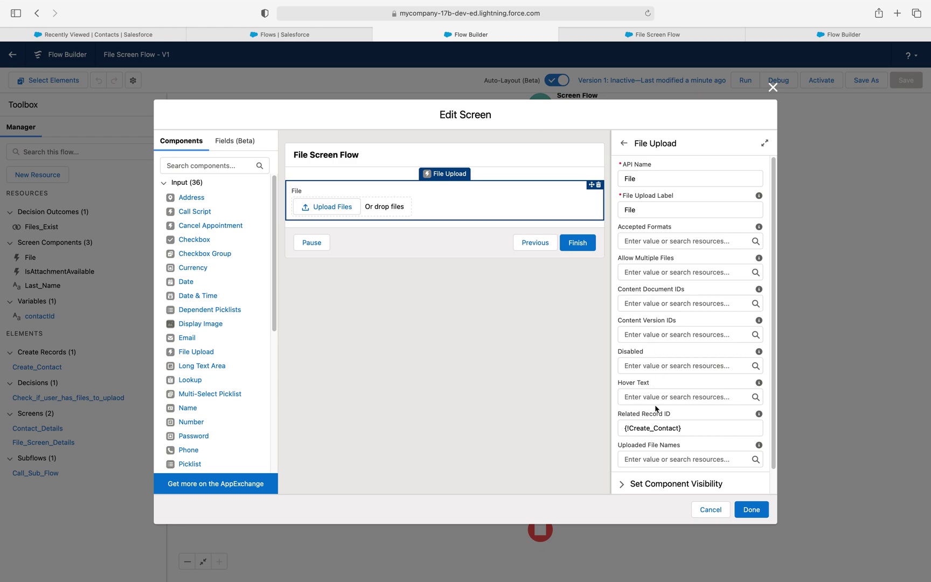
scroll(656, 409, "down", 1)
left_click(751, 510)
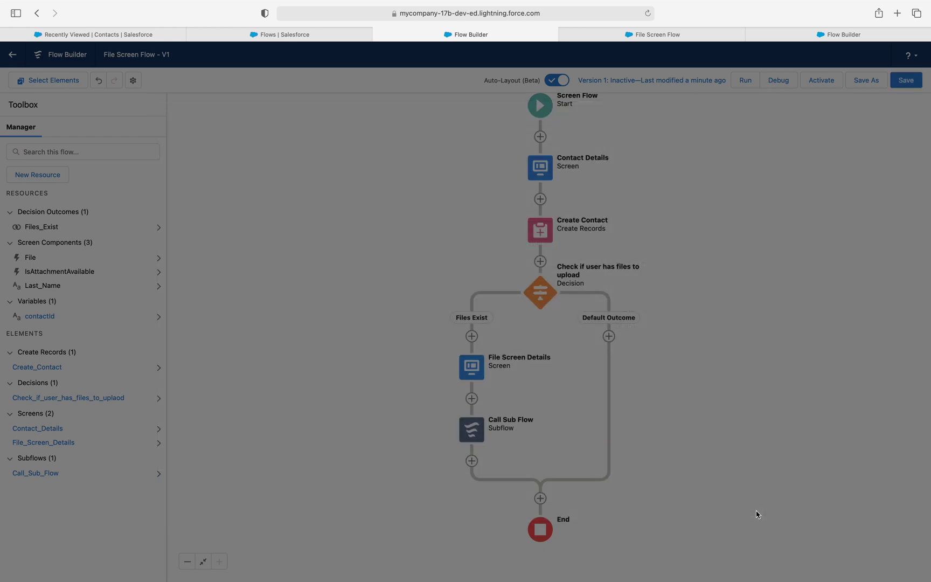
Save the flow and start a new debug run with last name "Test Contact with Files" and the file upload toggle active.
left_click(904, 79)
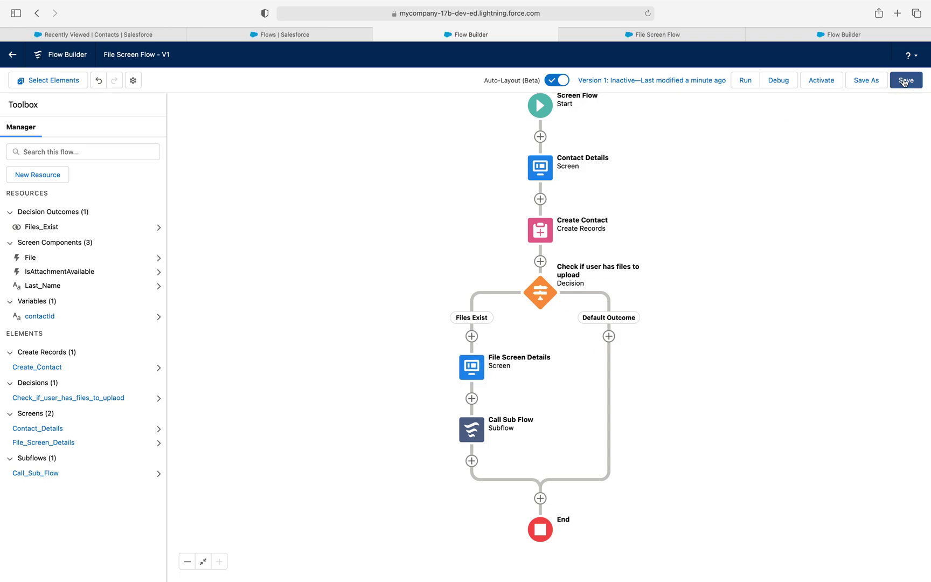
left_click(780, 82)
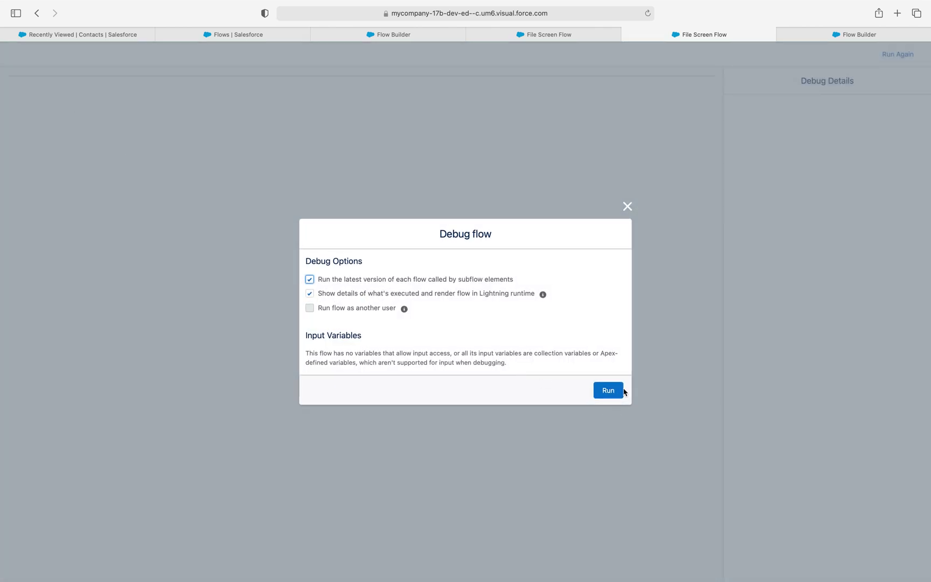
left_click(623, 390)
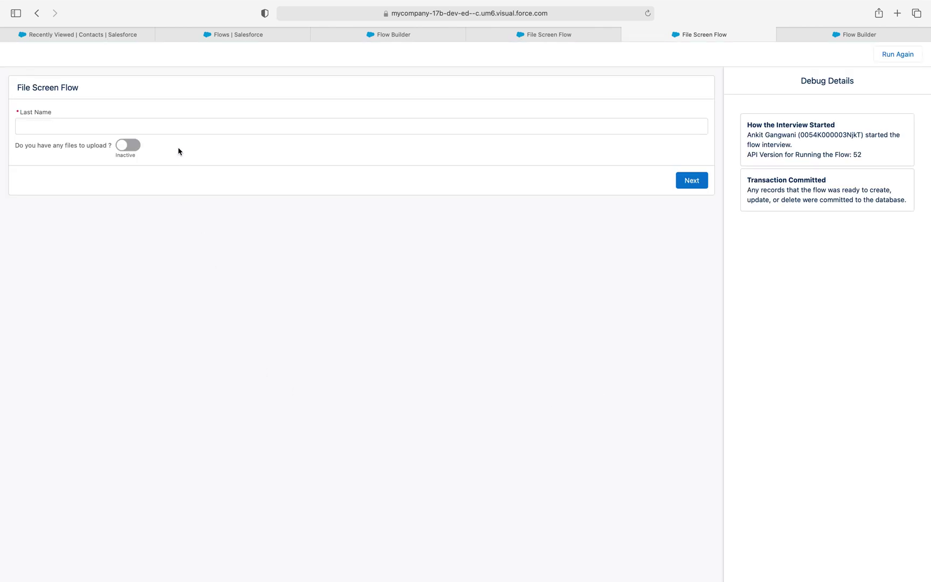
left_click(129, 144)
left_click(127, 124)
type("Test Contact with Files")
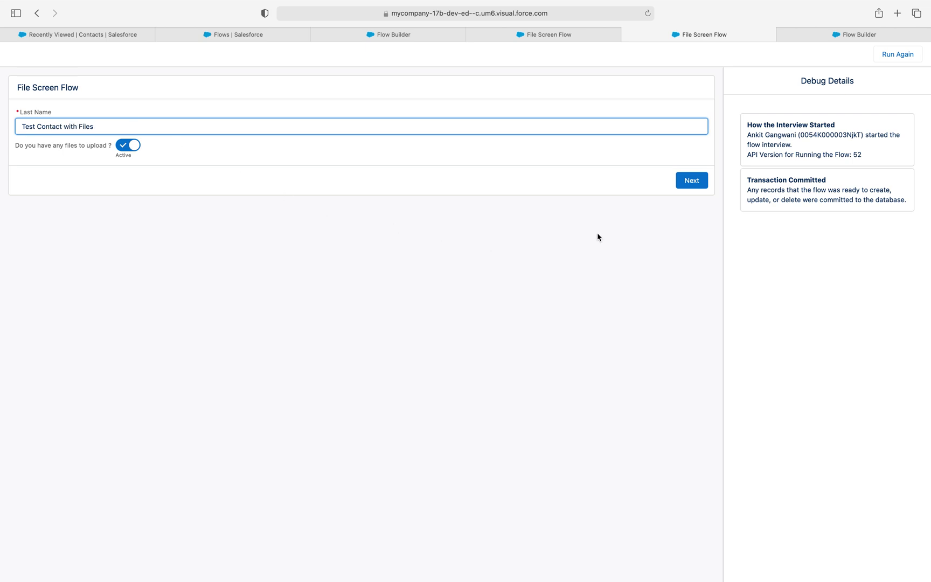
left_click(682, 185)
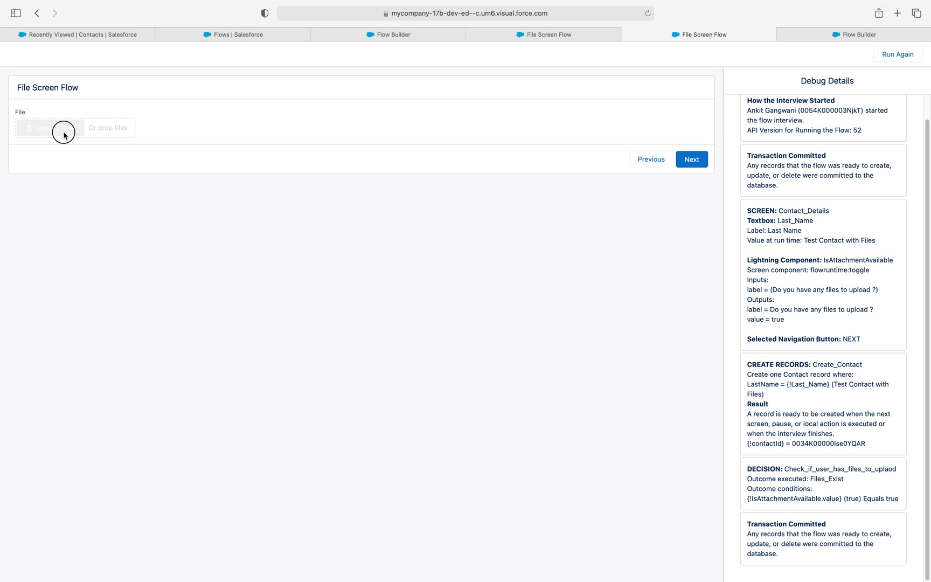
Delete the existing File upload component from the File Screen Details screen of the File Screen Flow.
left_click(814, 37)
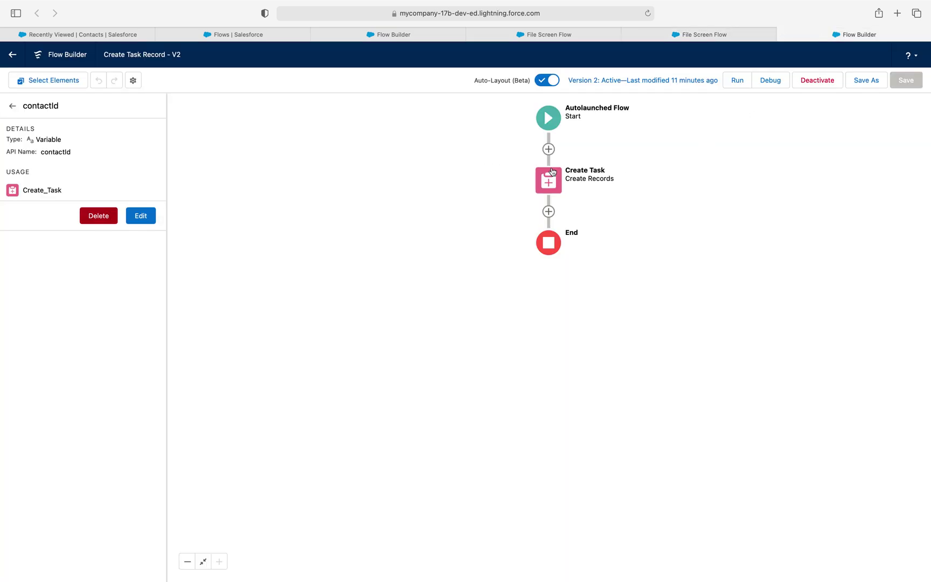
left_click(614, 38)
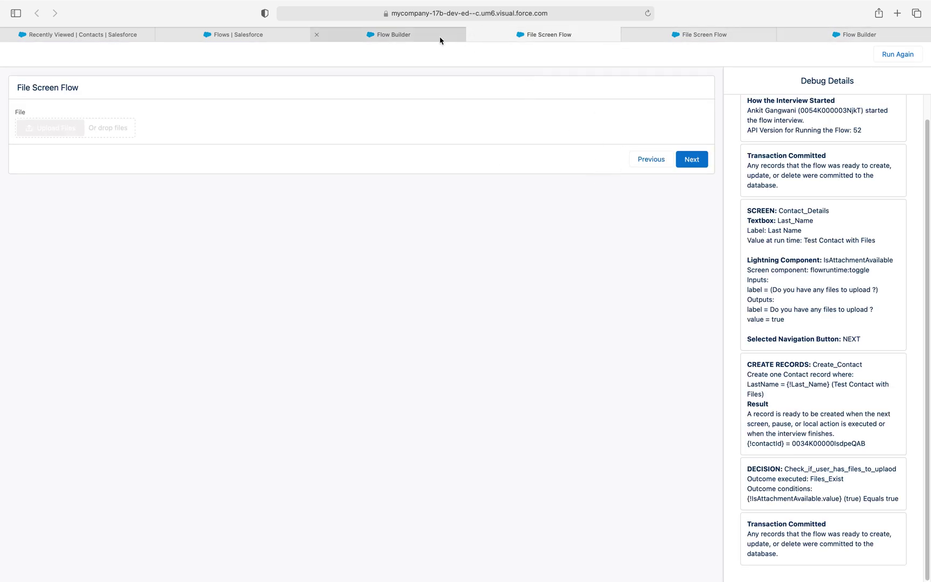
left_click(412, 35)
double_click(471, 366)
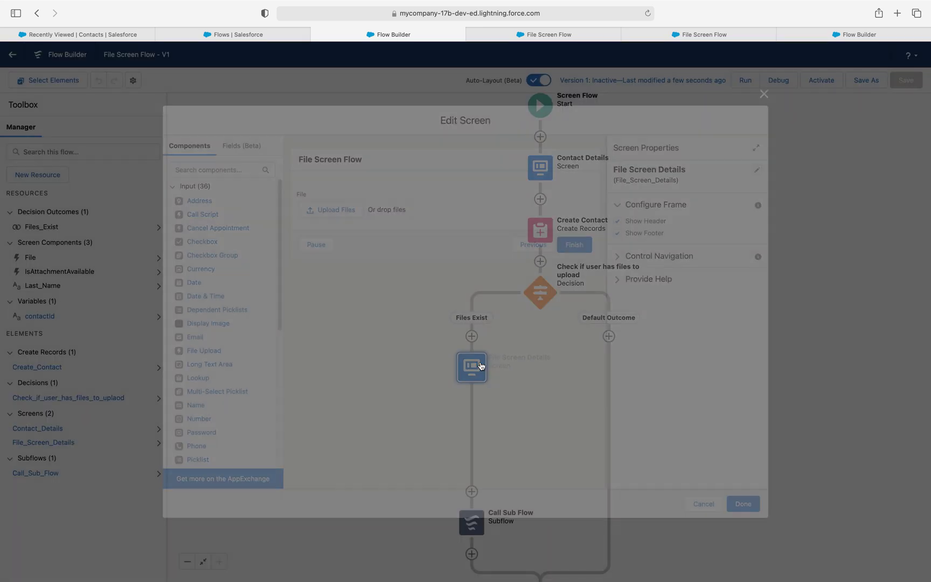
left_click(323, 210)
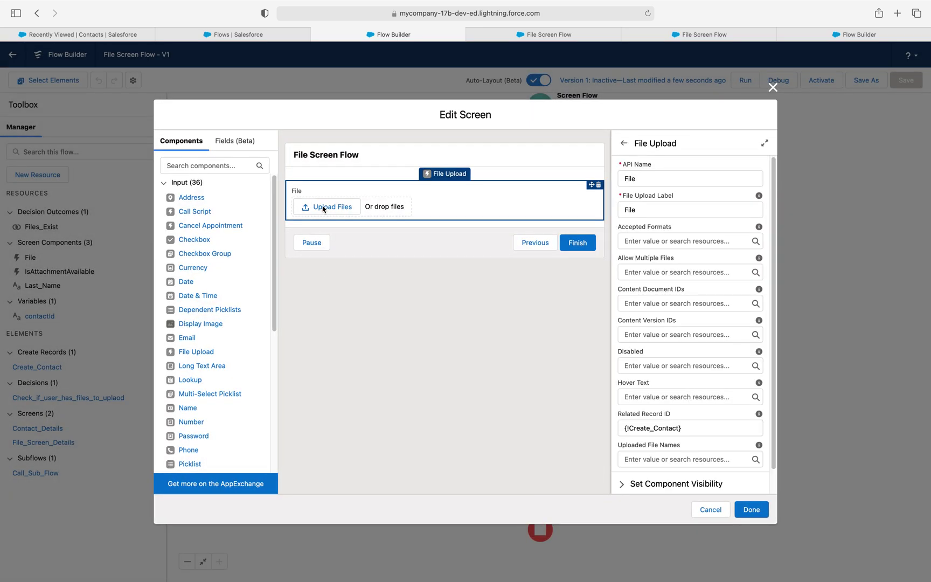
left_click(599, 185)
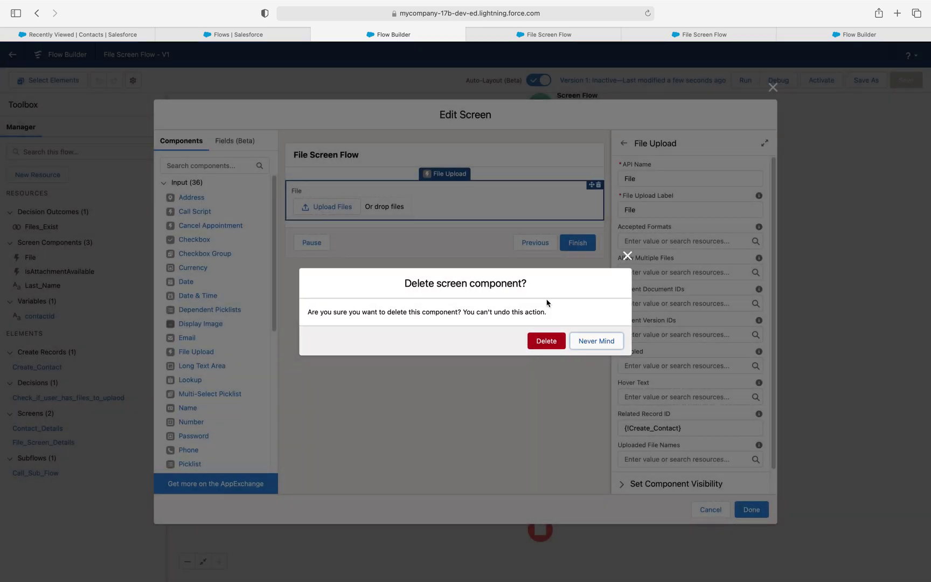
left_click(546, 340)
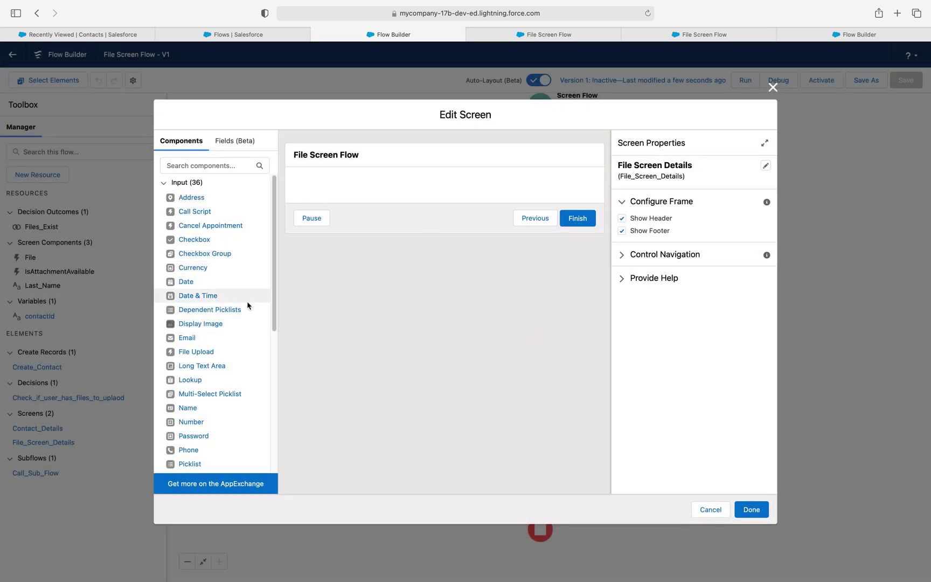
Add a new File Upload component to the screen with API name UploadFile and label "Upload File".
scroll(212, 296, "down", 1)
left_click_drag(194, 322, 325, 184)
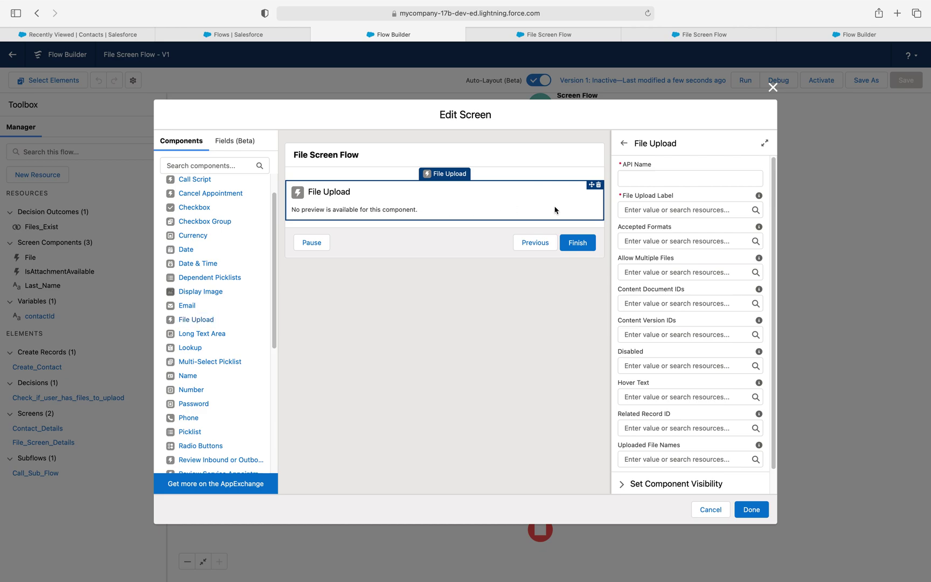
left_click(650, 176)
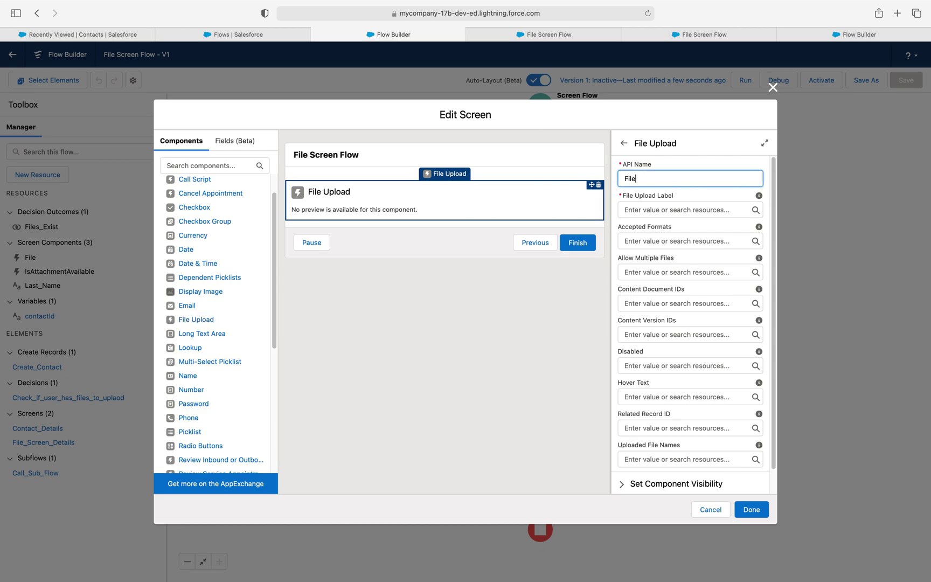
type("Upload File")
key("Tab")
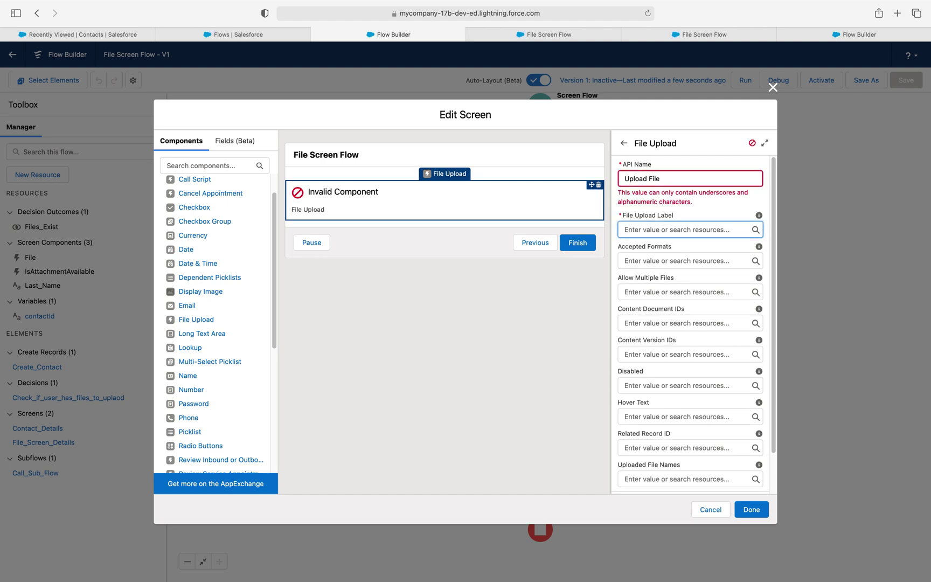
left_click(647, 178)
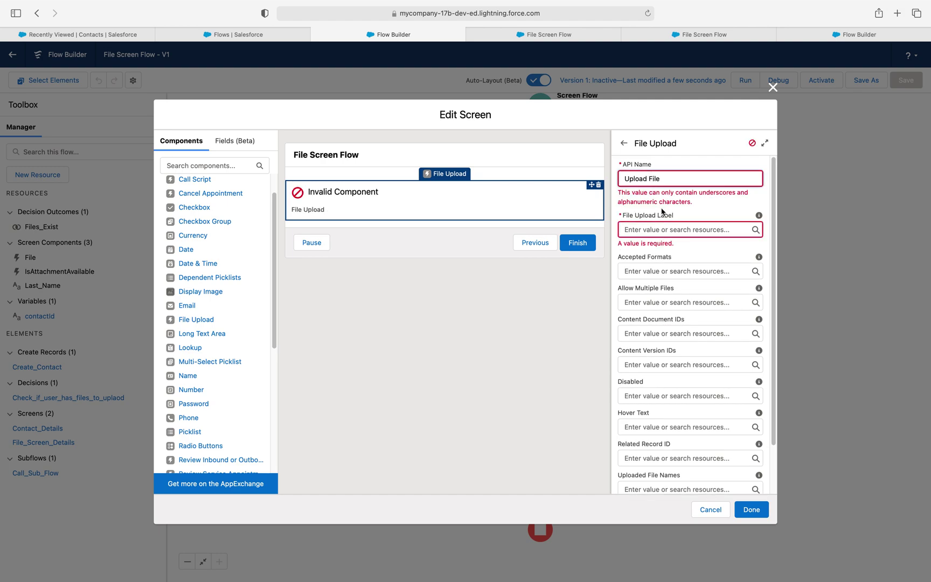
key("BackSpace")
key("Tab")
type("Upload")
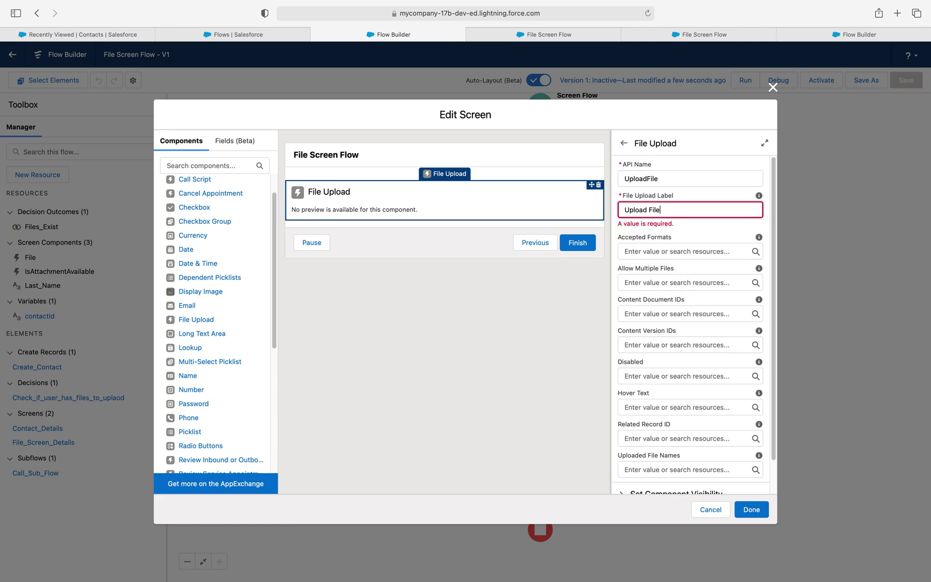
key("Tab")
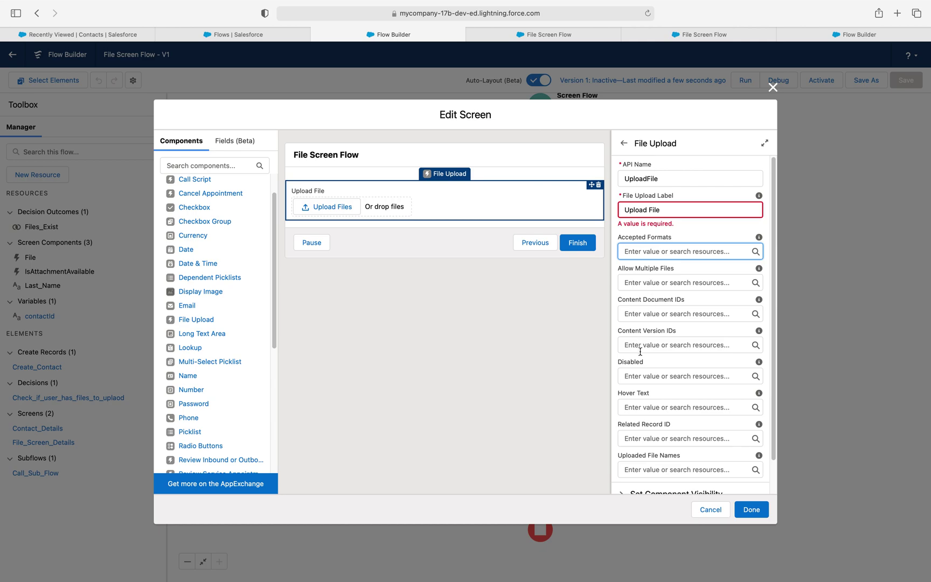
Set the upload component's Disabled to {!$GlobalConstant.False} and Related Record ID to {!contactId}, and accept the screen changes.
scroll(640, 351, "down", 2)
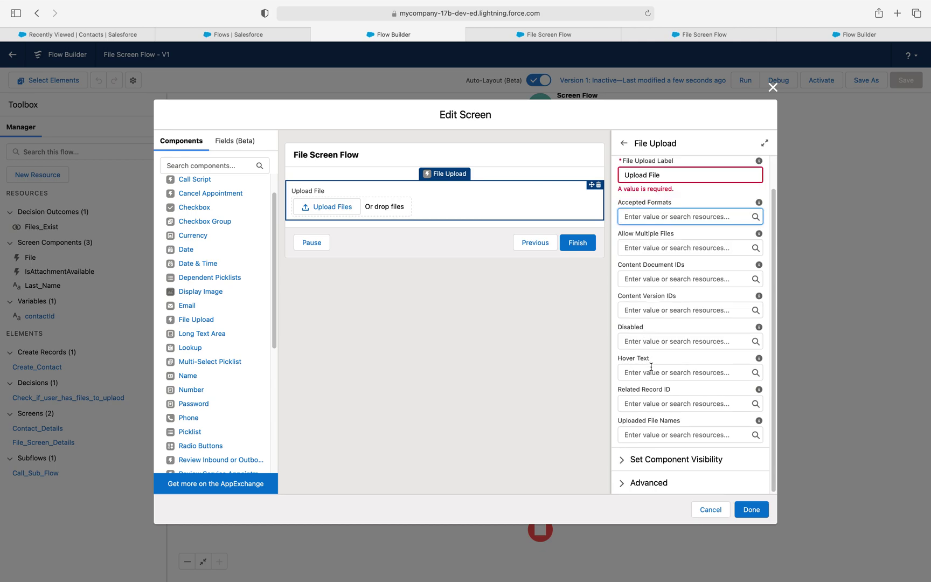
left_click(654, 342)
type("false")
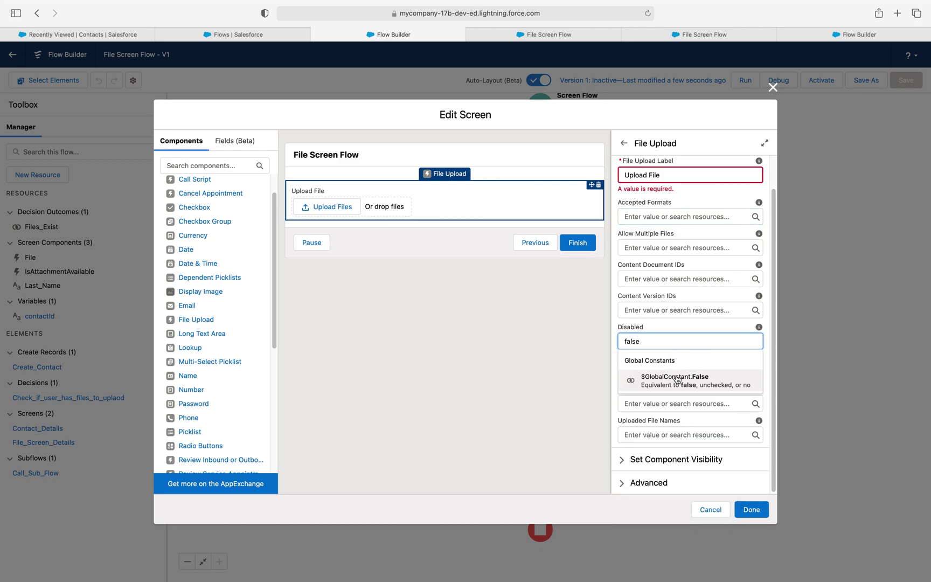
left_click(677, 379)
left_click(646, 408)
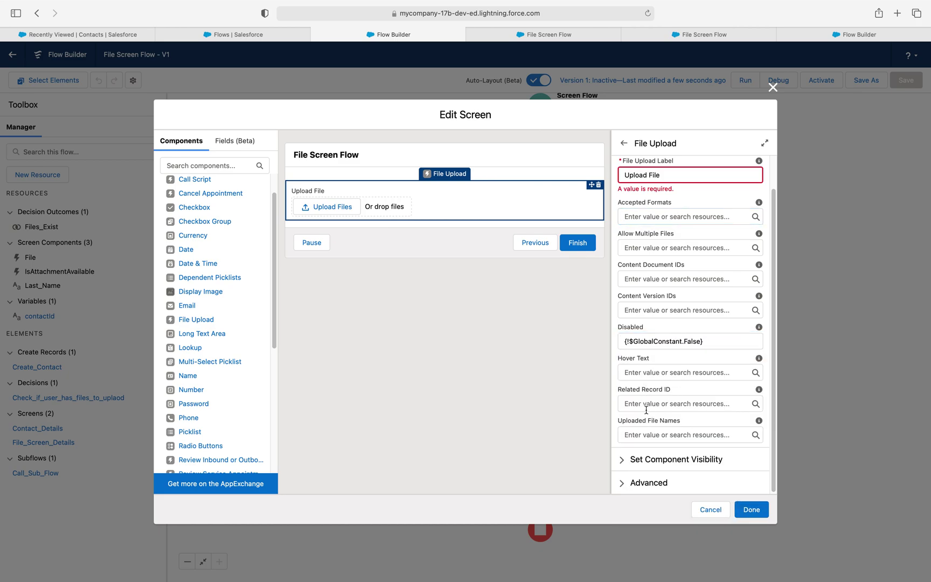
scroll(658, 329, "down", 5)
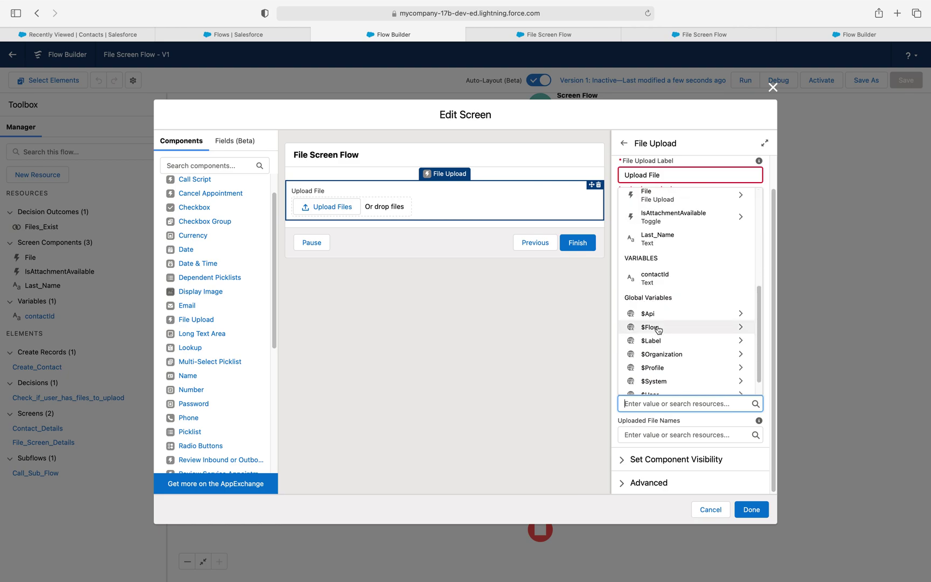
left_click(677, 276)
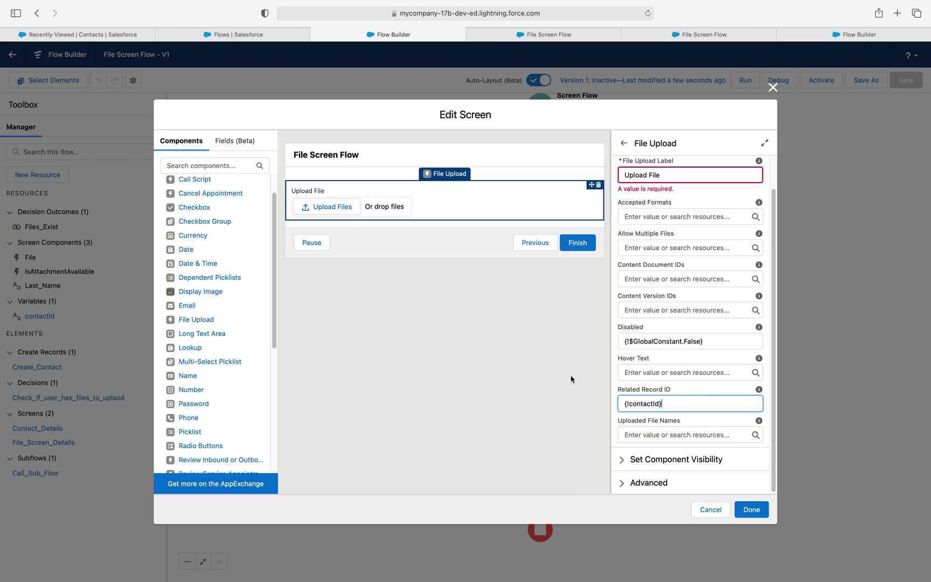
left_click(748, 510)
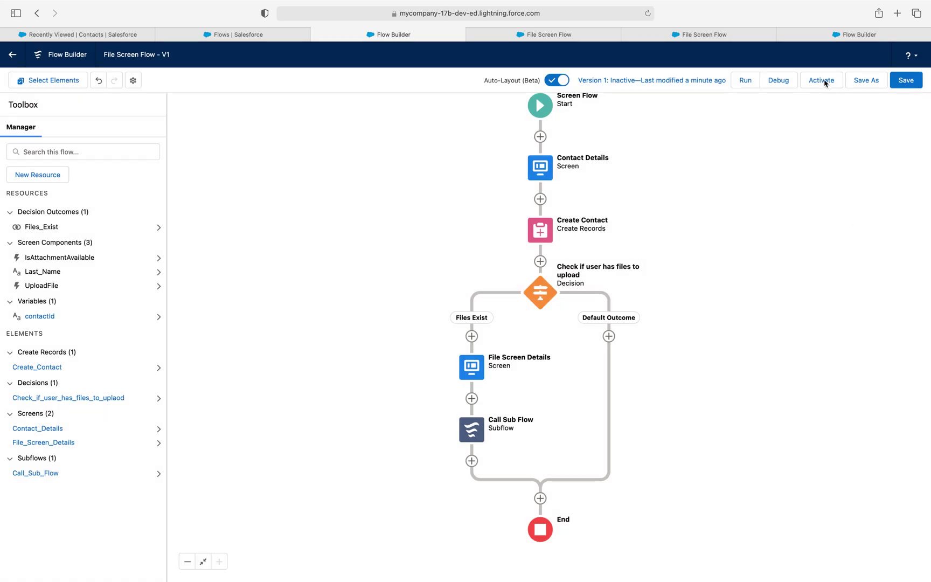
Save the flow and debug it with last name "Test Last Name with Files" and the file upload toggle active, proceeding to the upload screen.
left_click(895, 81)
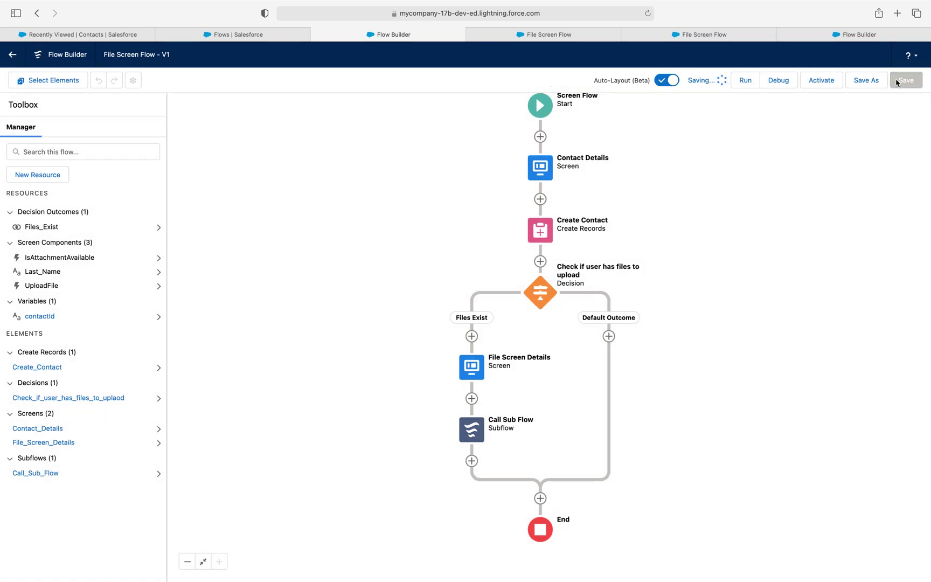
left_click(745, 79)
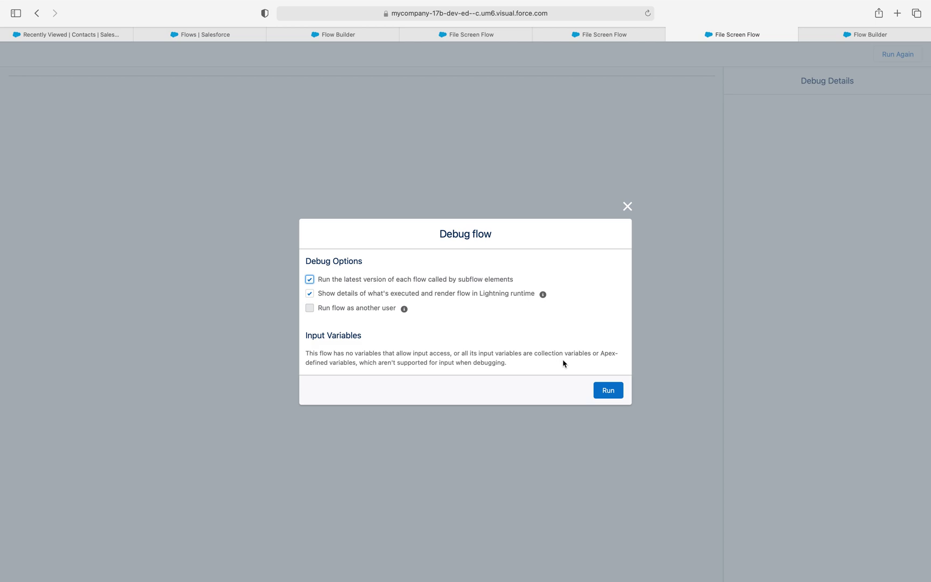
left_click(608, 390)
left_click(135, 144)
left_click(117, 132)
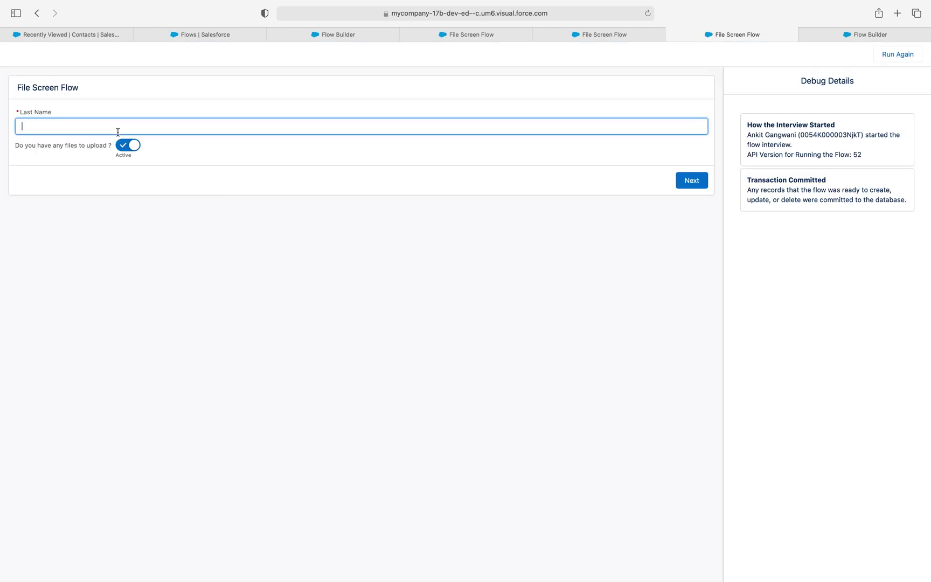
type("Test Last Name with FIles")
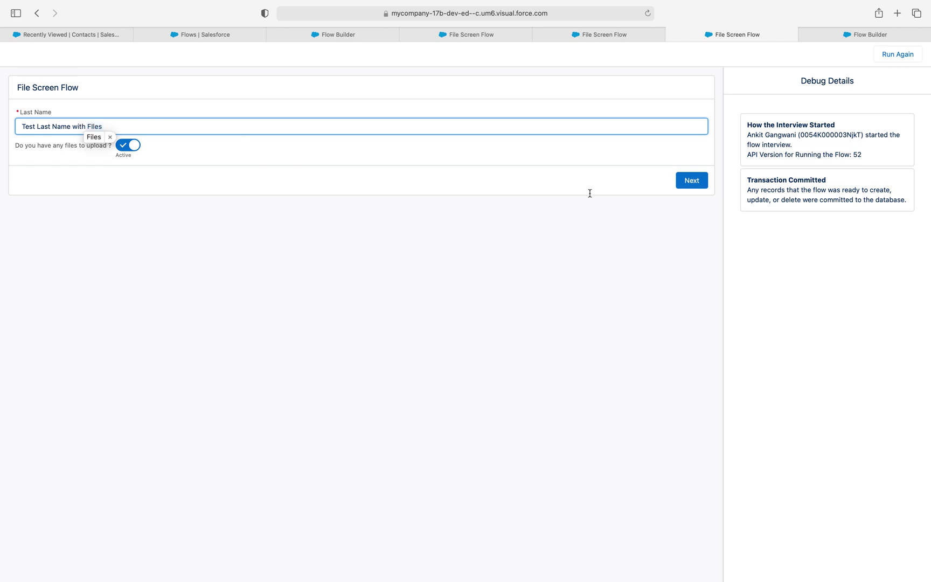
left_click(689, 180)
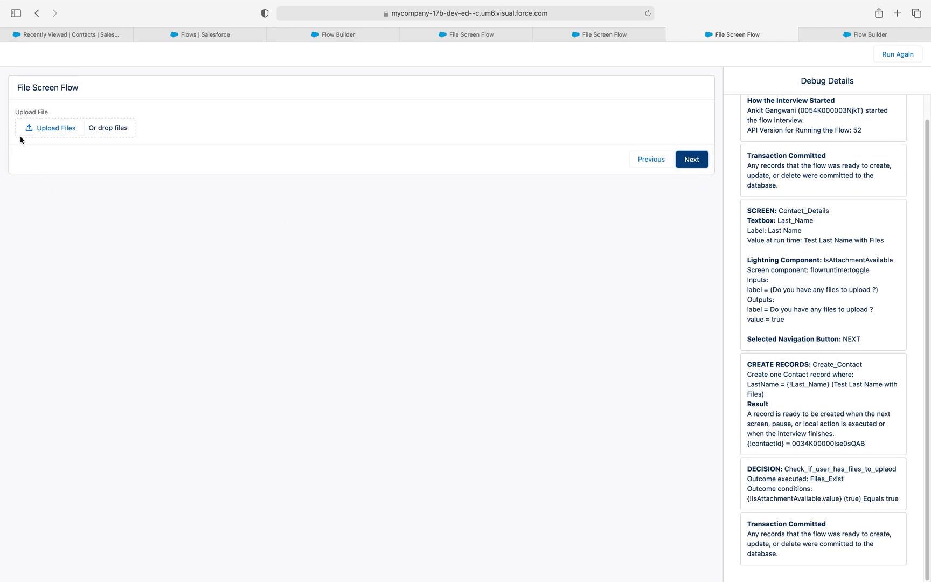
Upload get-more-from-digital-cnx21-zoom-background.png from Downloads, finish the flow interview, and review the subflow entry in the debug details.
left_click(49, 128)
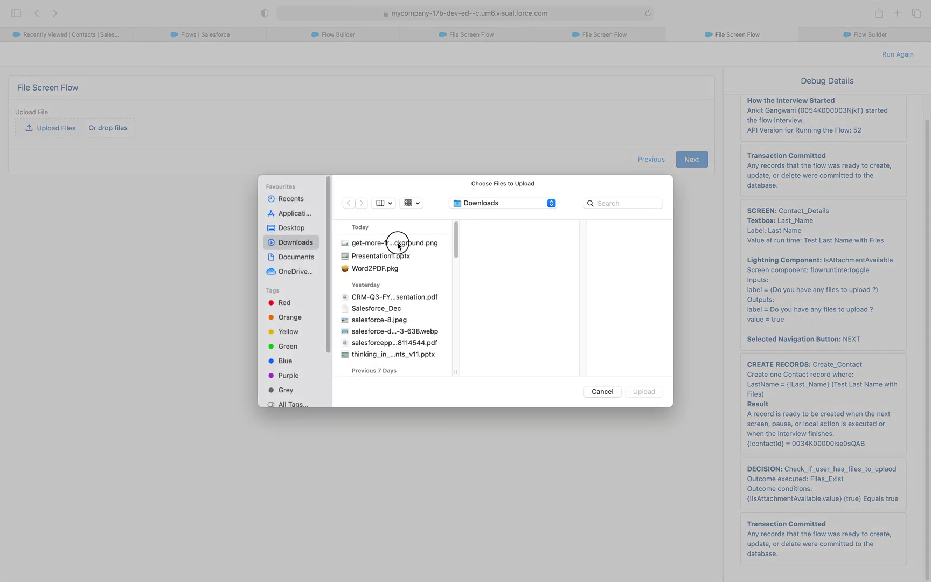
double_click(397, 244)
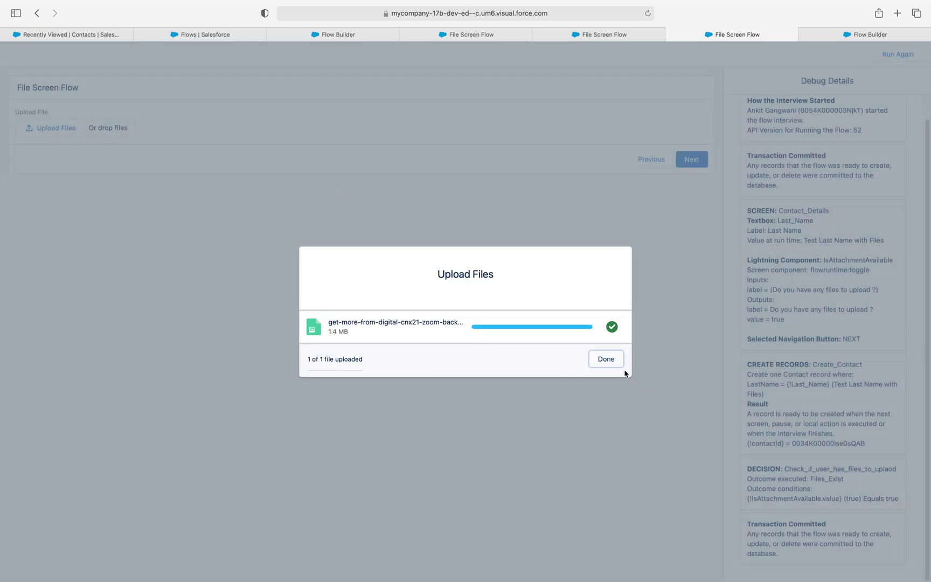
left_click(615, 359)
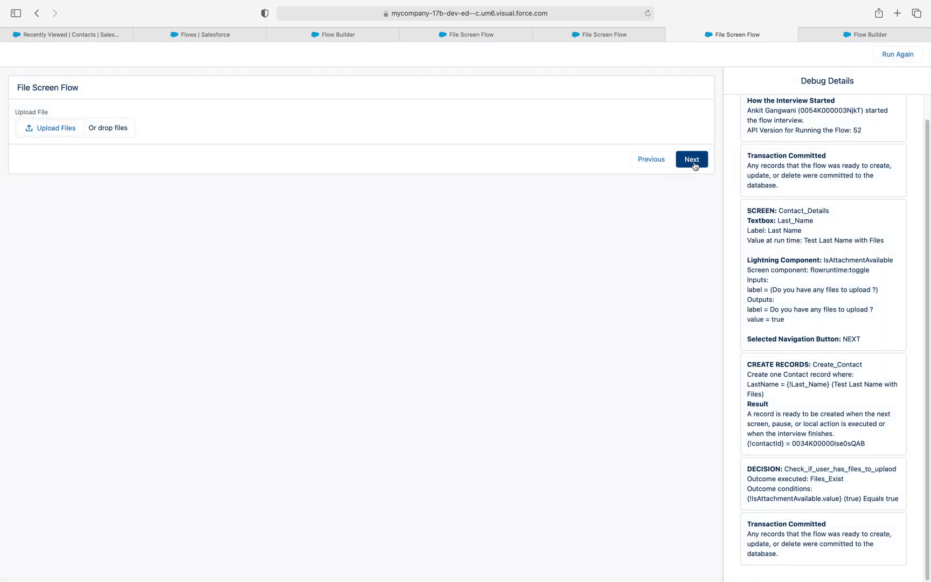
left_click(694, 162)
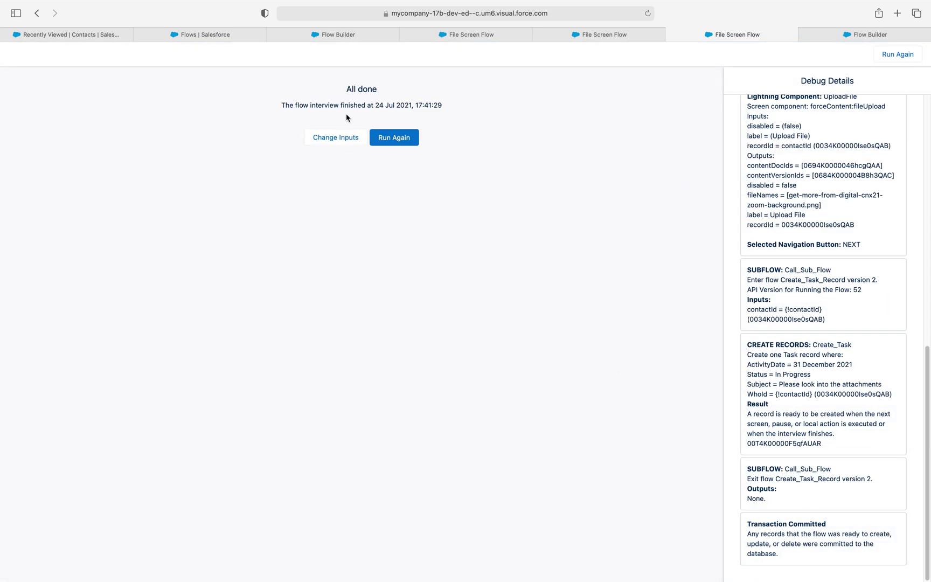
left_click_drag(285, 105, 386, 105)
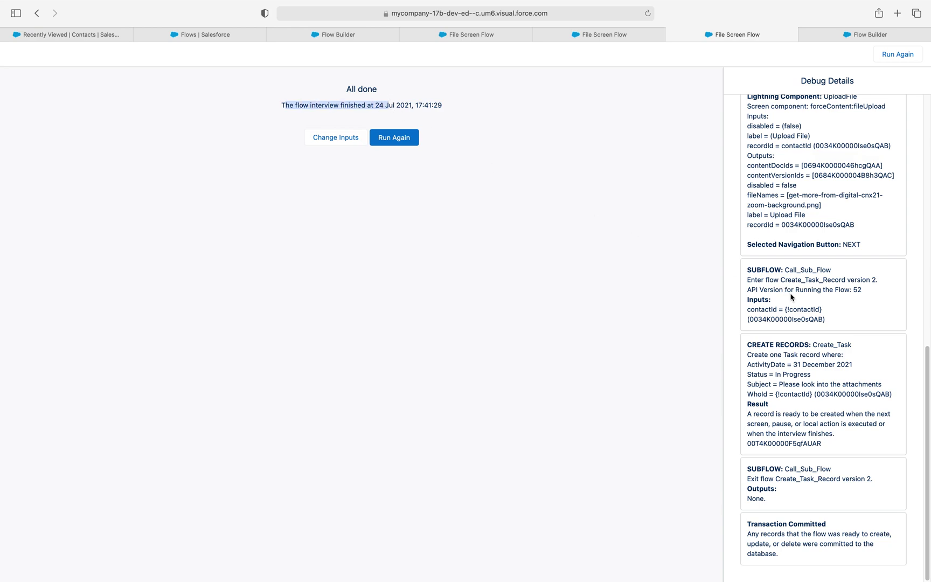
left_click_drag(746, 468, 792, 469)
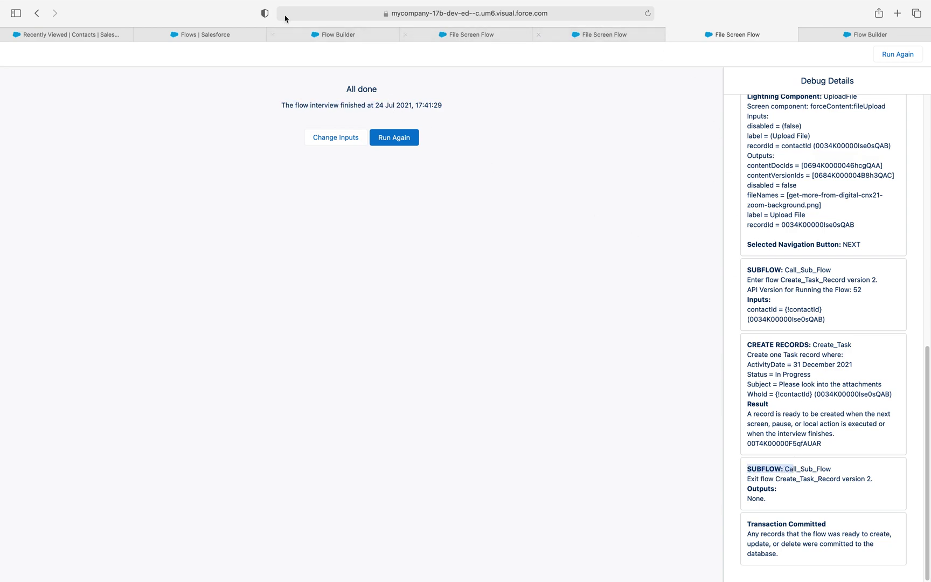
Refresh the recently viewed contacts, open "Test Last Name with Files", and examine the subject and due date of its related task.
left_click(102, 35)
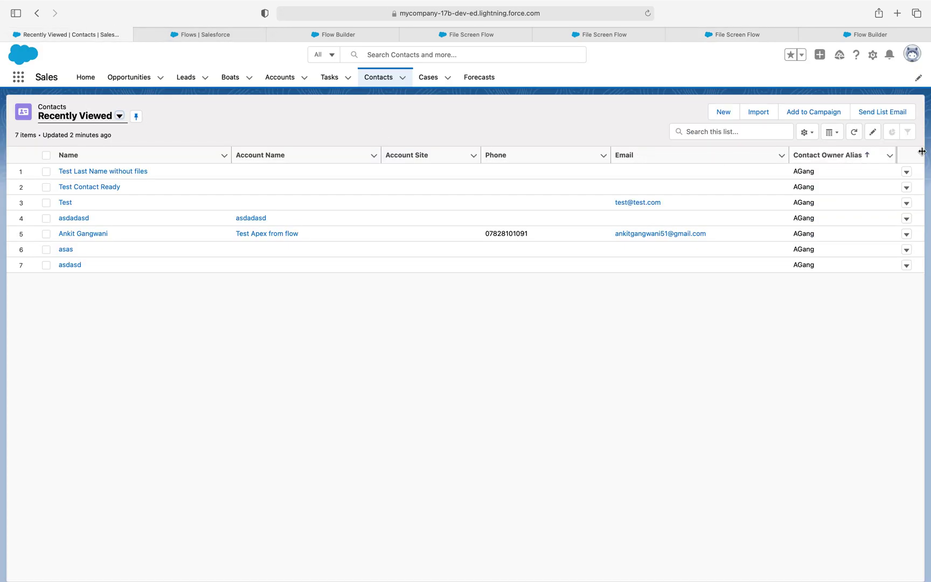
left_click(853, 132)
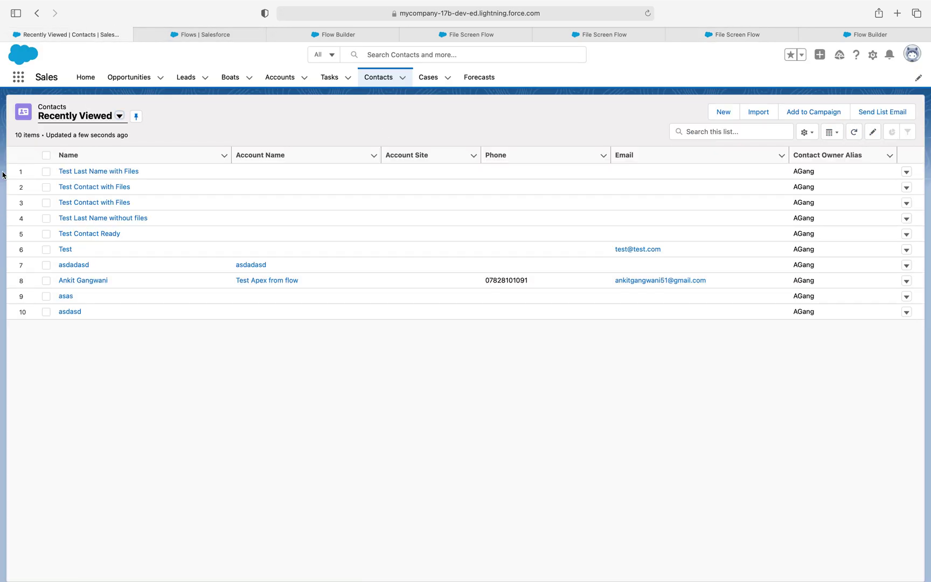
left_click(98, 171)
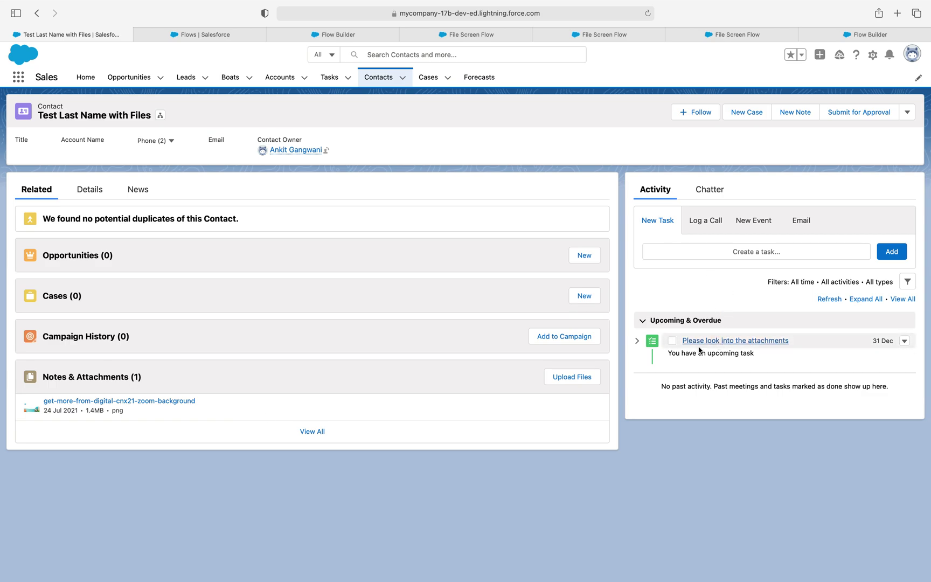
left_click(722, 341)
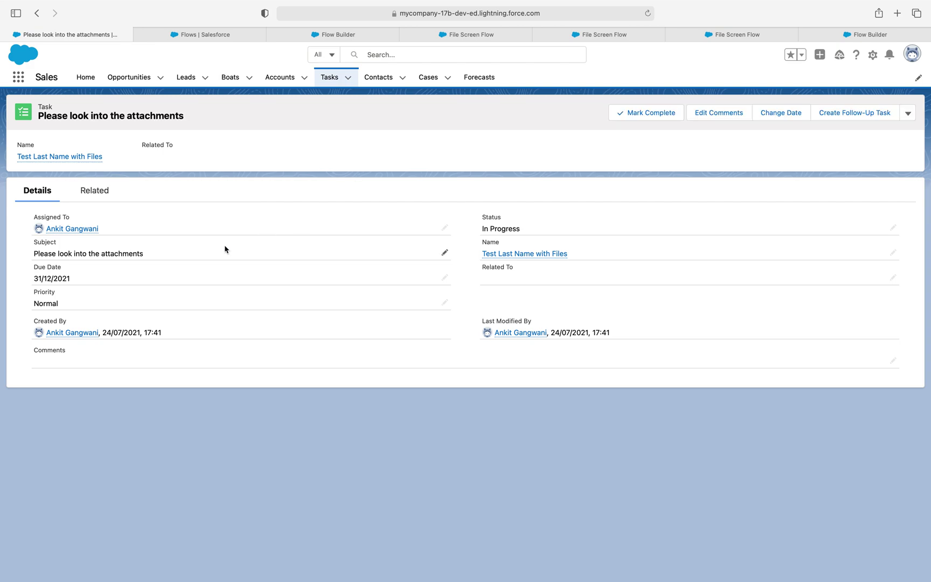
left_click(105, 251)
triple_click(33, 278)
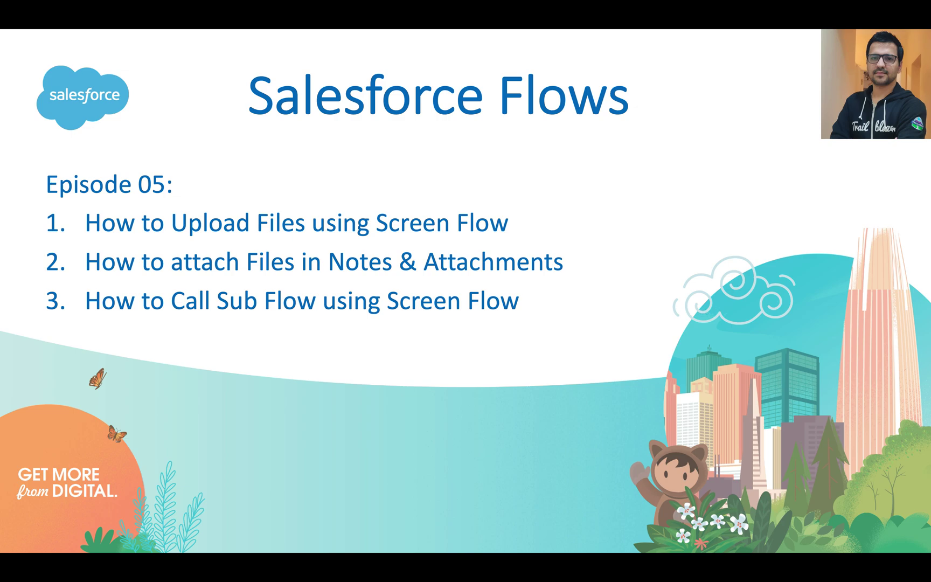
mouse_move(696, 5)
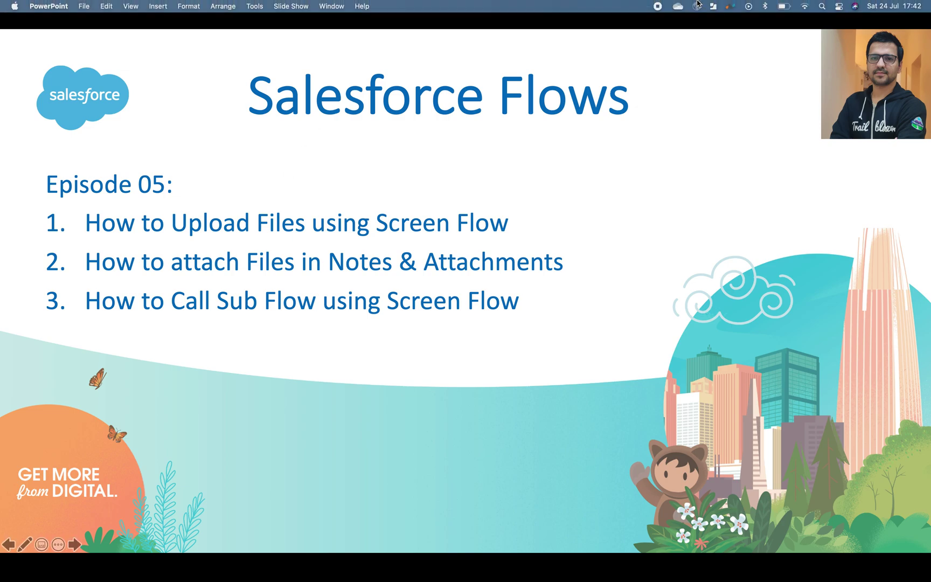